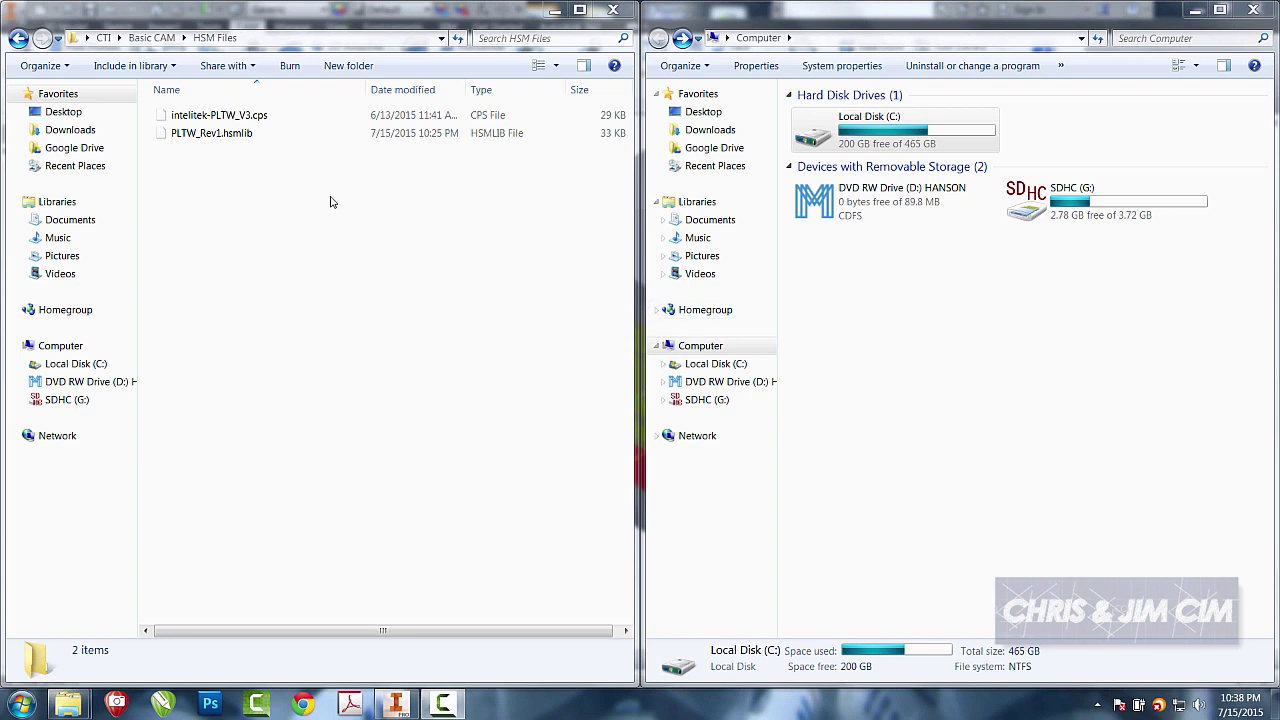
Select intelitek-PLTW_V3.cps and PLTW_Rev1.hsmlib, then browse into Local Disk (C:) > Users > Public.
click(238, 118)
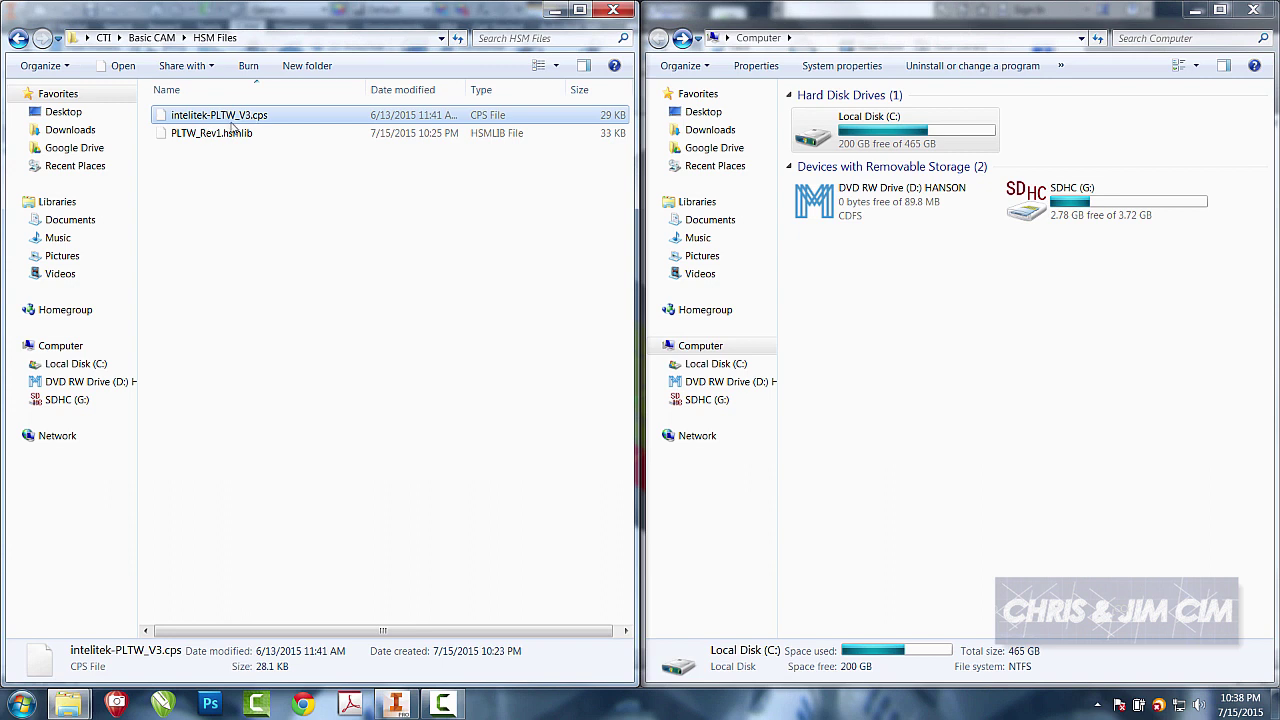
drag(238, 133, 203, 145)
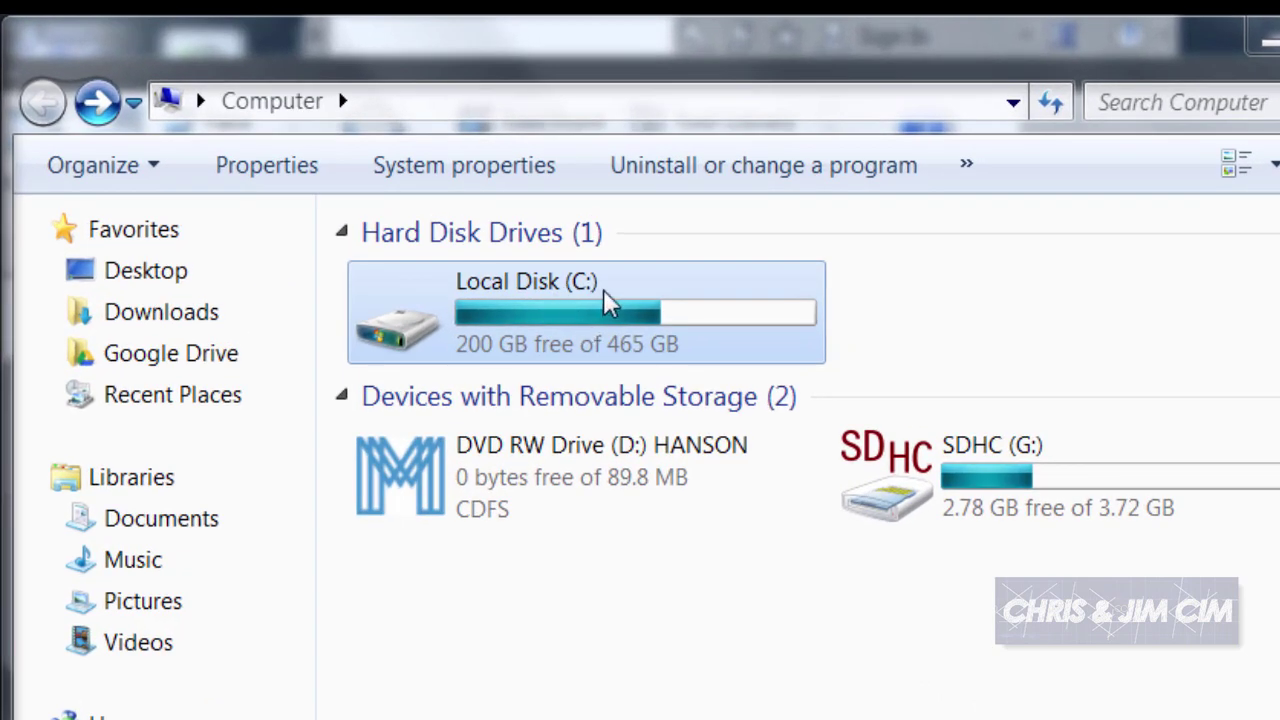
double_click(558, 306)
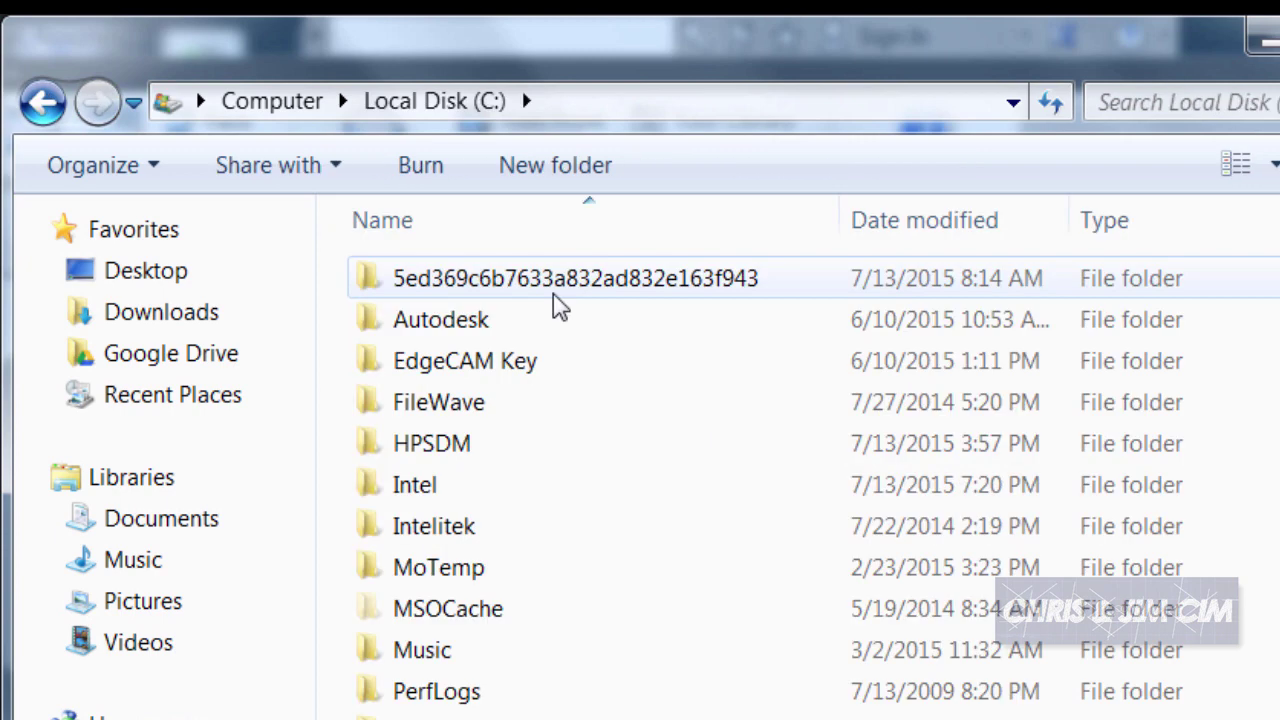
key(Return)
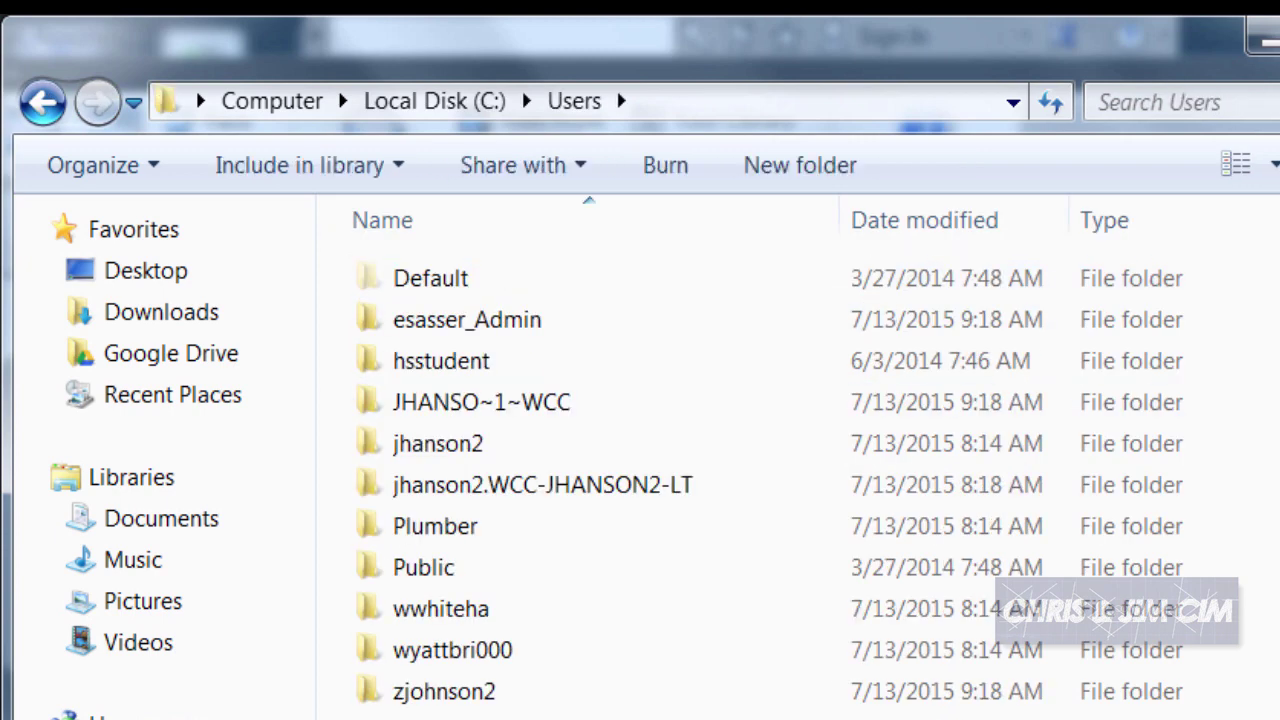
double_click(494, 585)
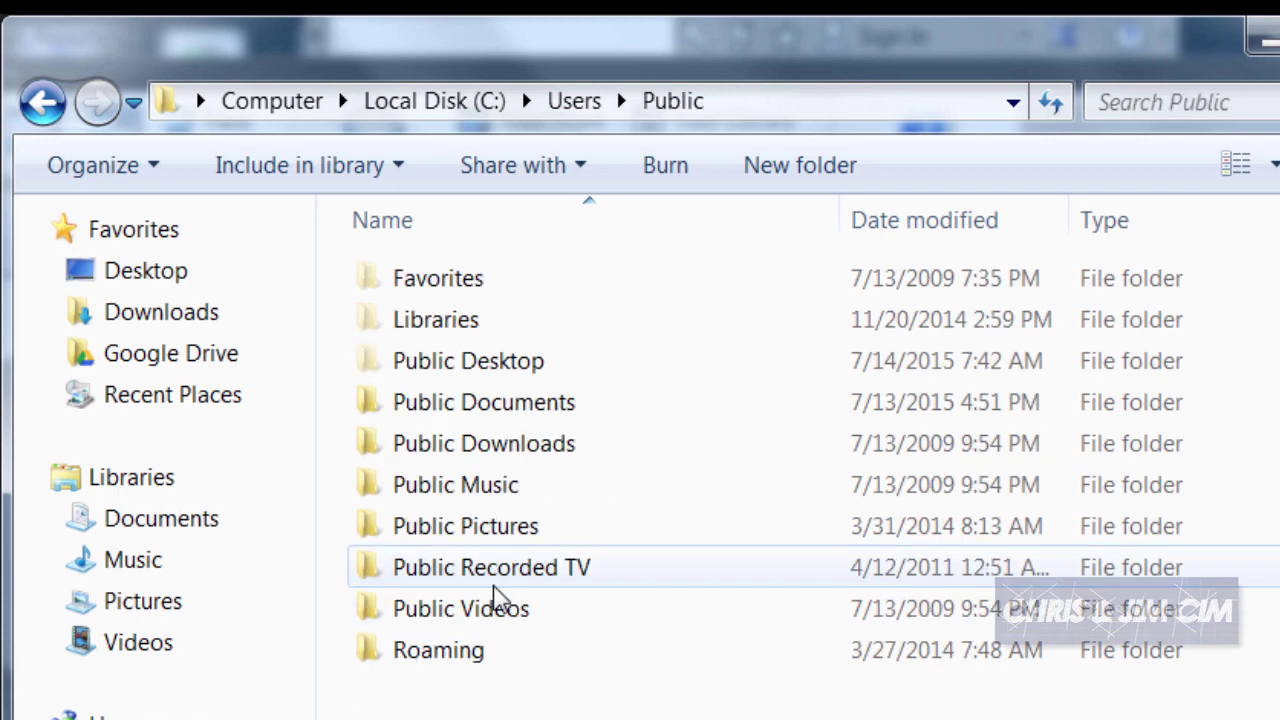
Go through Public Documents > Autodesk > Inventor HSM 2015, noting Libraries, and open Posts.
double_click(519, 410)
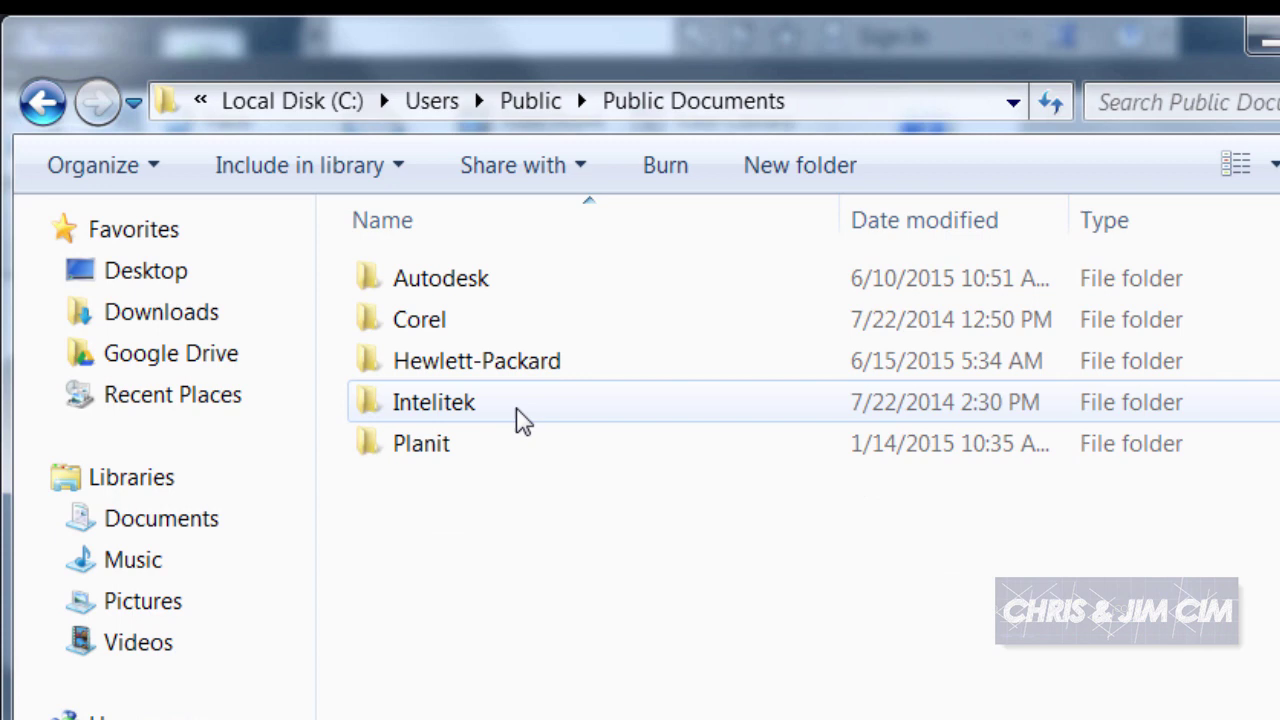
double_click(498, 292)
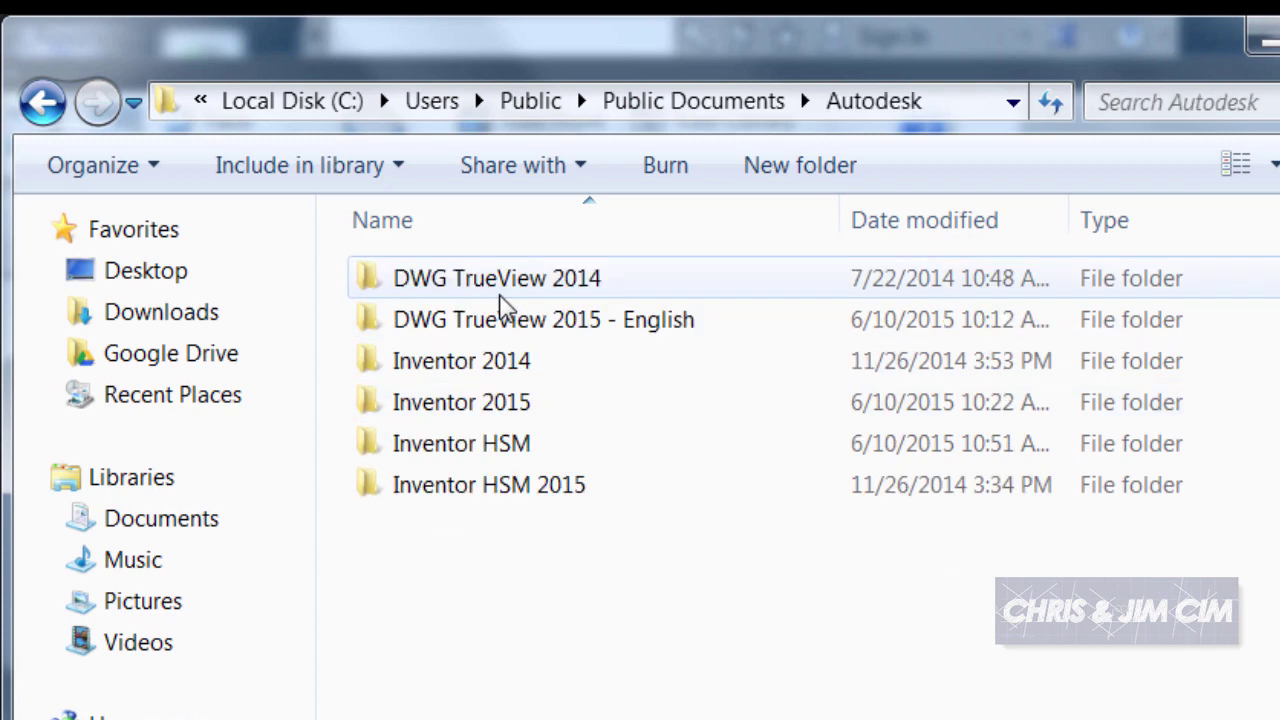
double_click(504, 494)
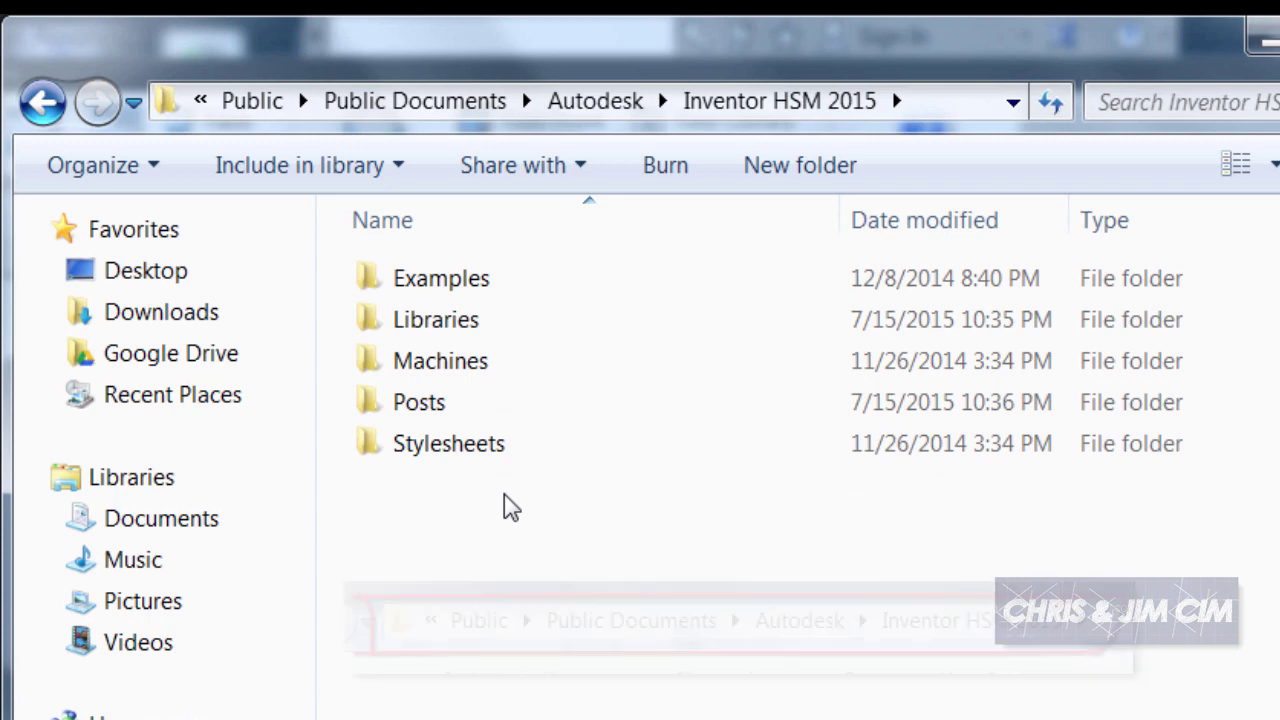
click(437, 405)
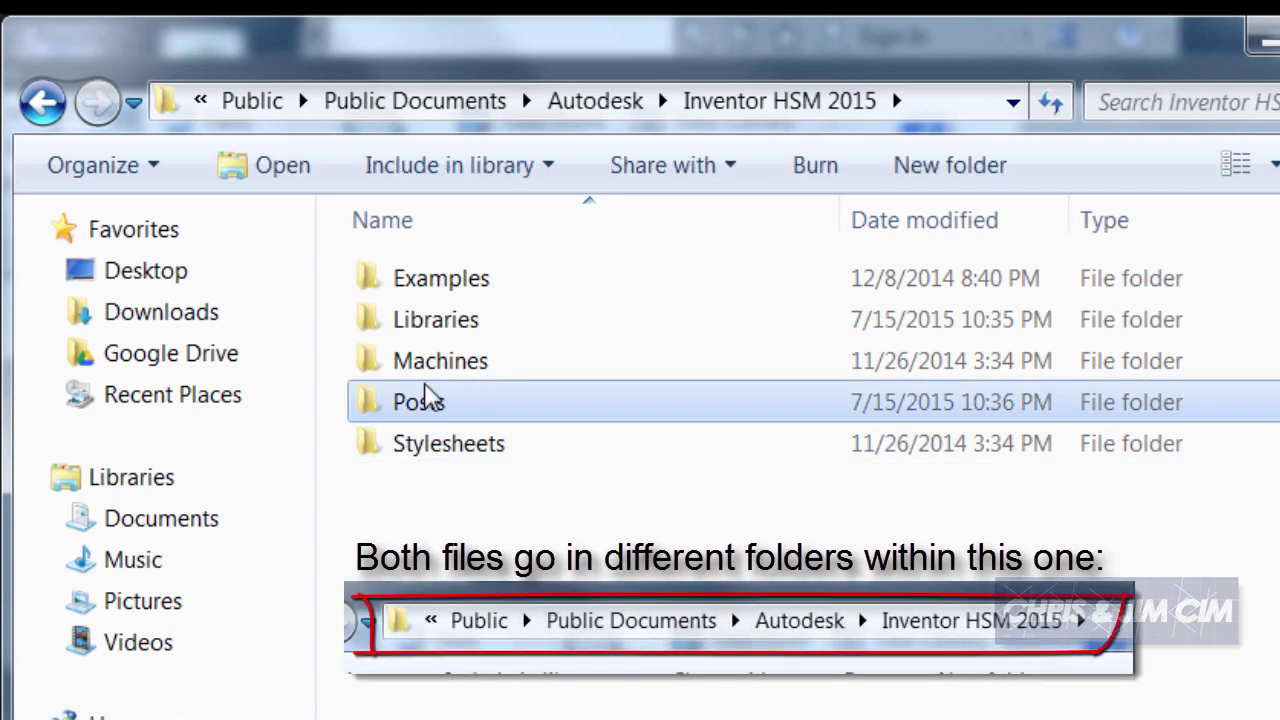
click(422, 322)
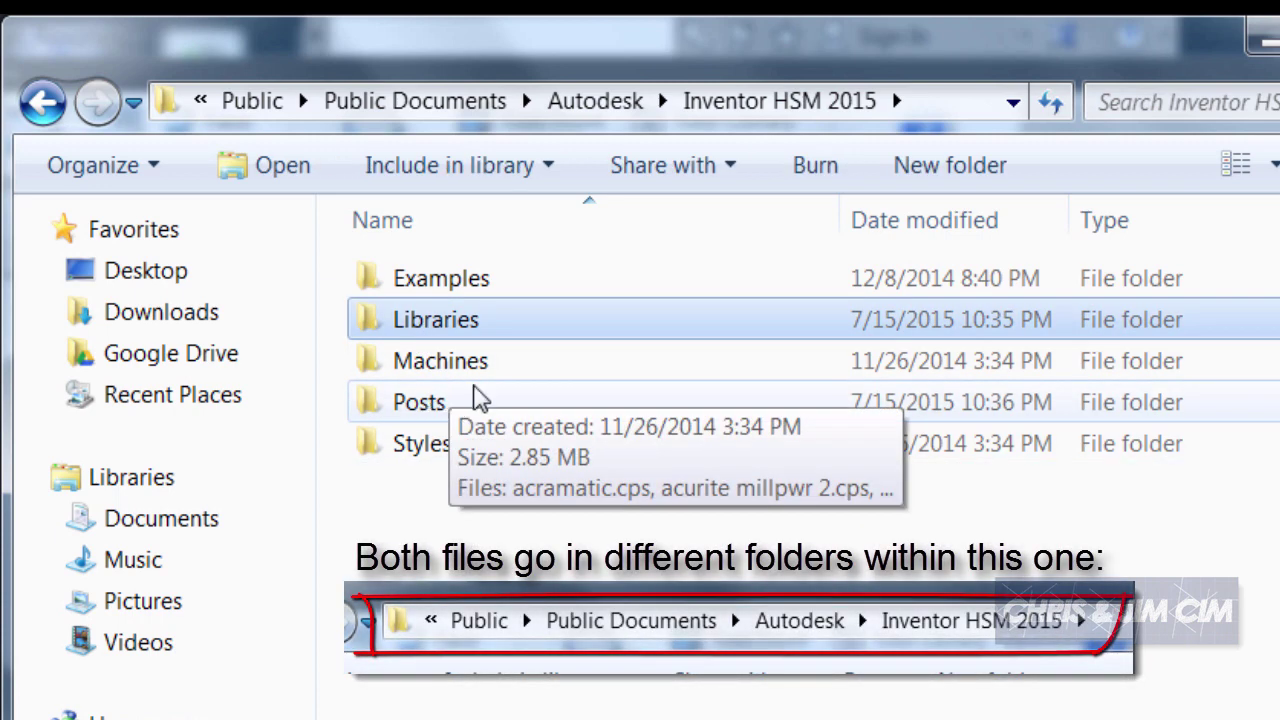
double_click(484, 410)
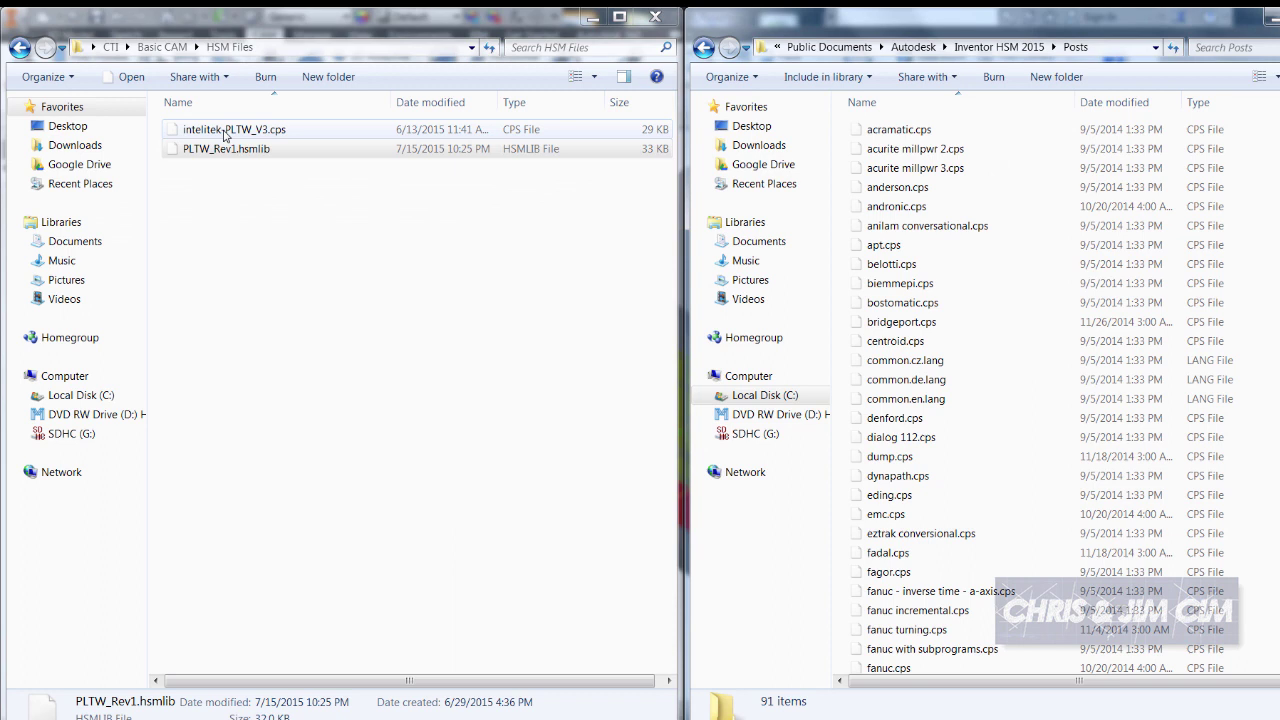
Drop intelitek-PLTW_V3.cps into Posts, then go back and drop PLTW_Rev1.hsmlib into Libraries.
drag(223, 131, 966, 360)
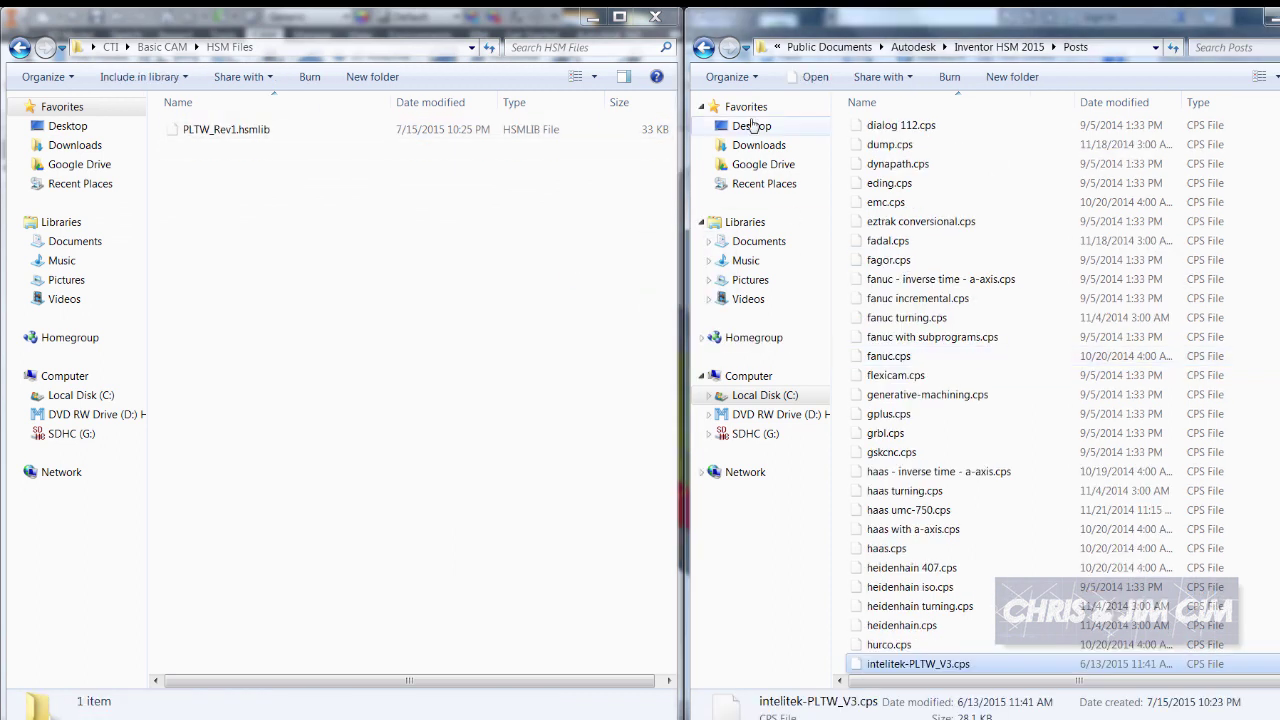
click(704, 47)
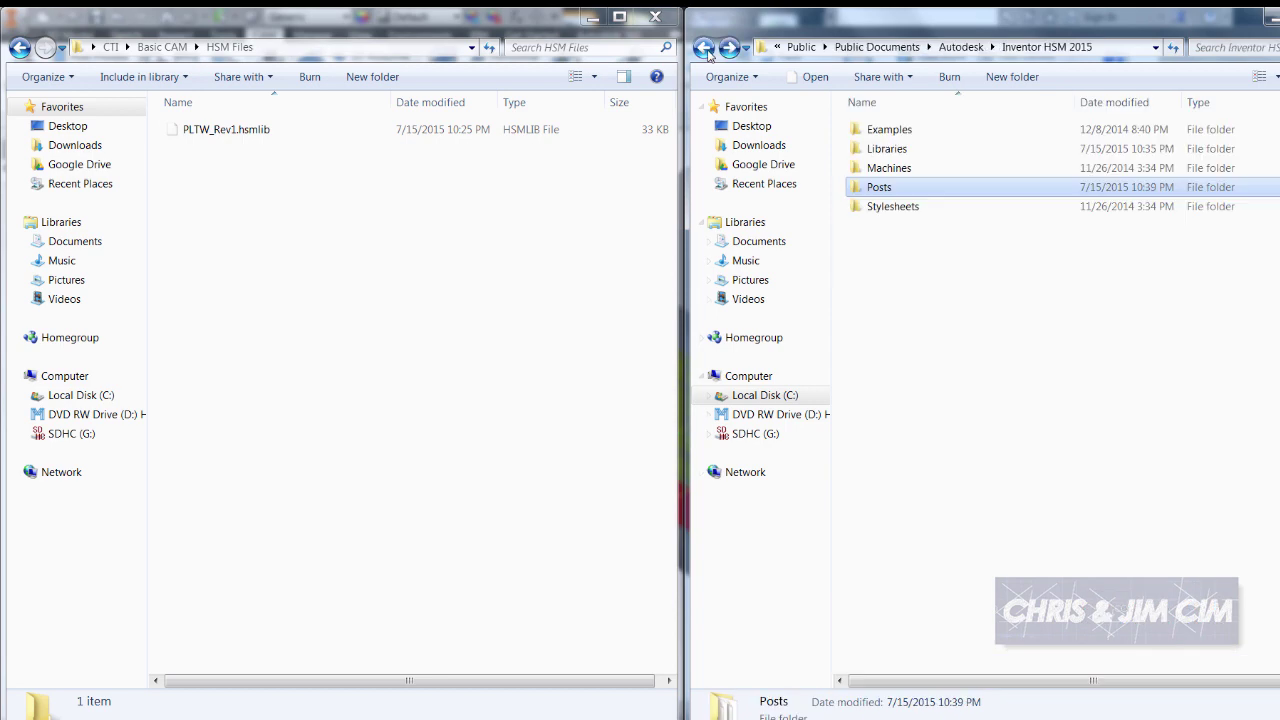
double_click(917, 150)
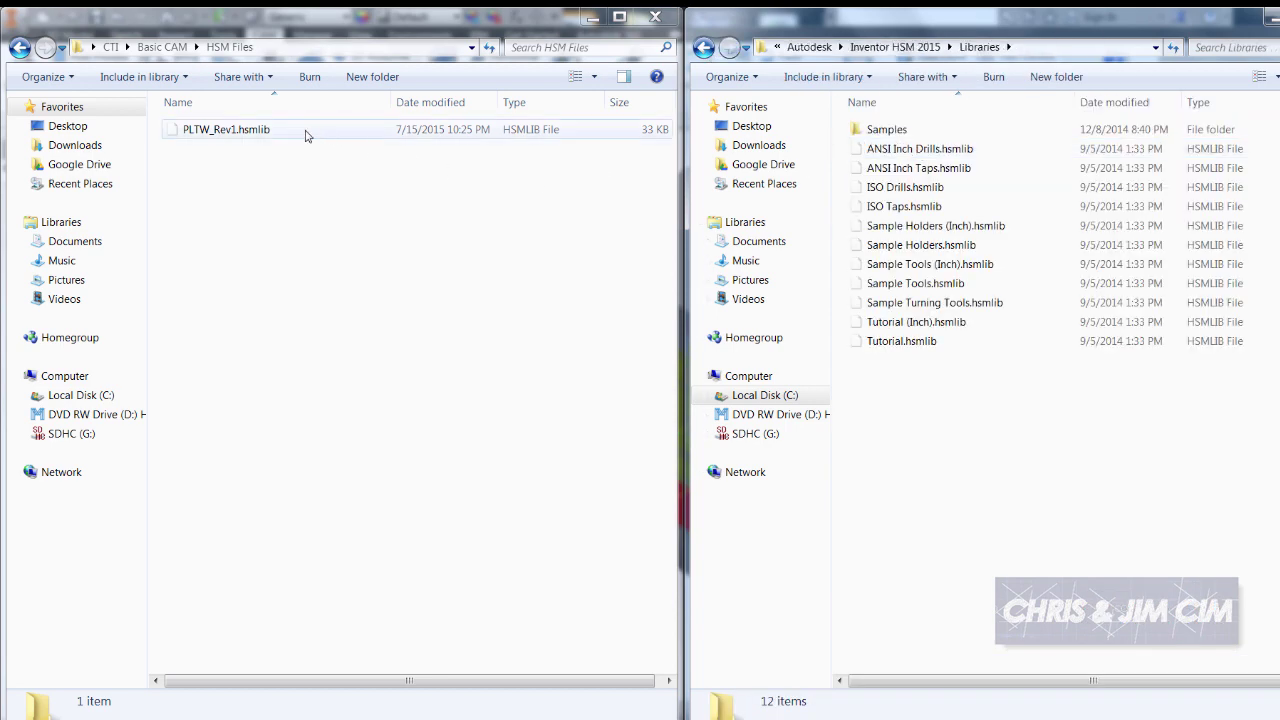
drag(245, 140, 900, 405)
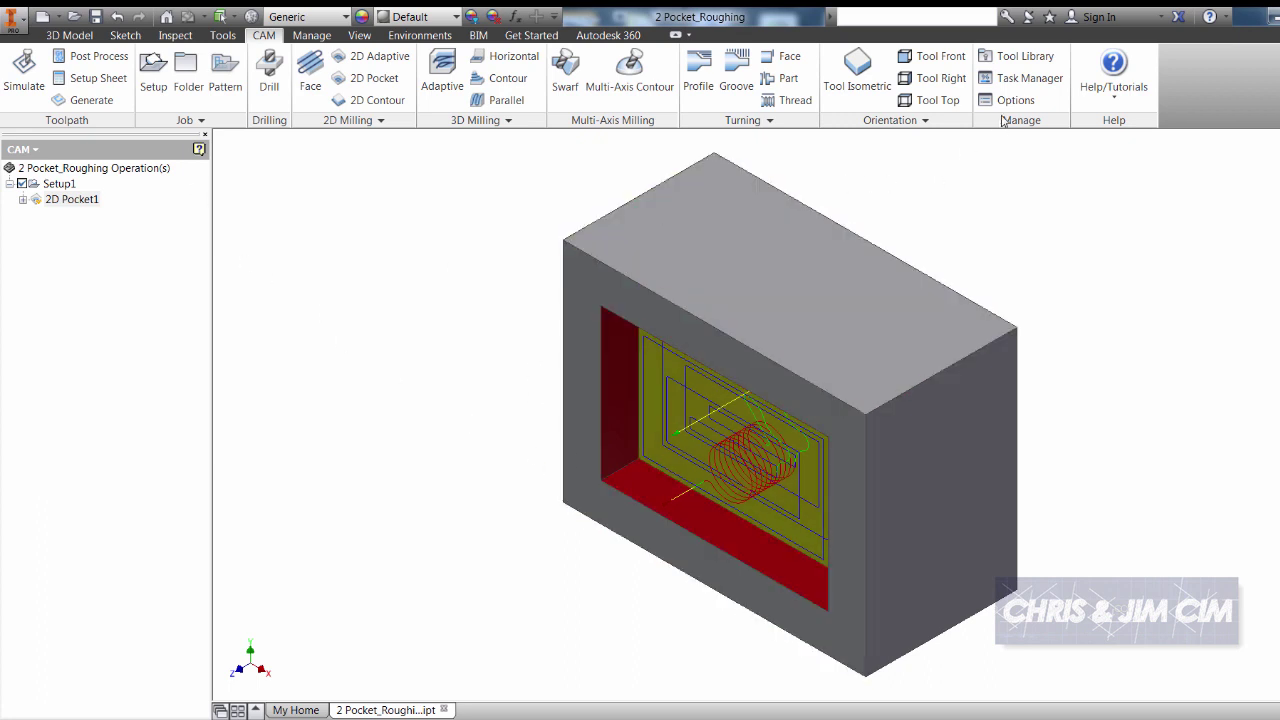
Open the CAM Tool Library and show the empty My Libraries category.
click(1020, 57)
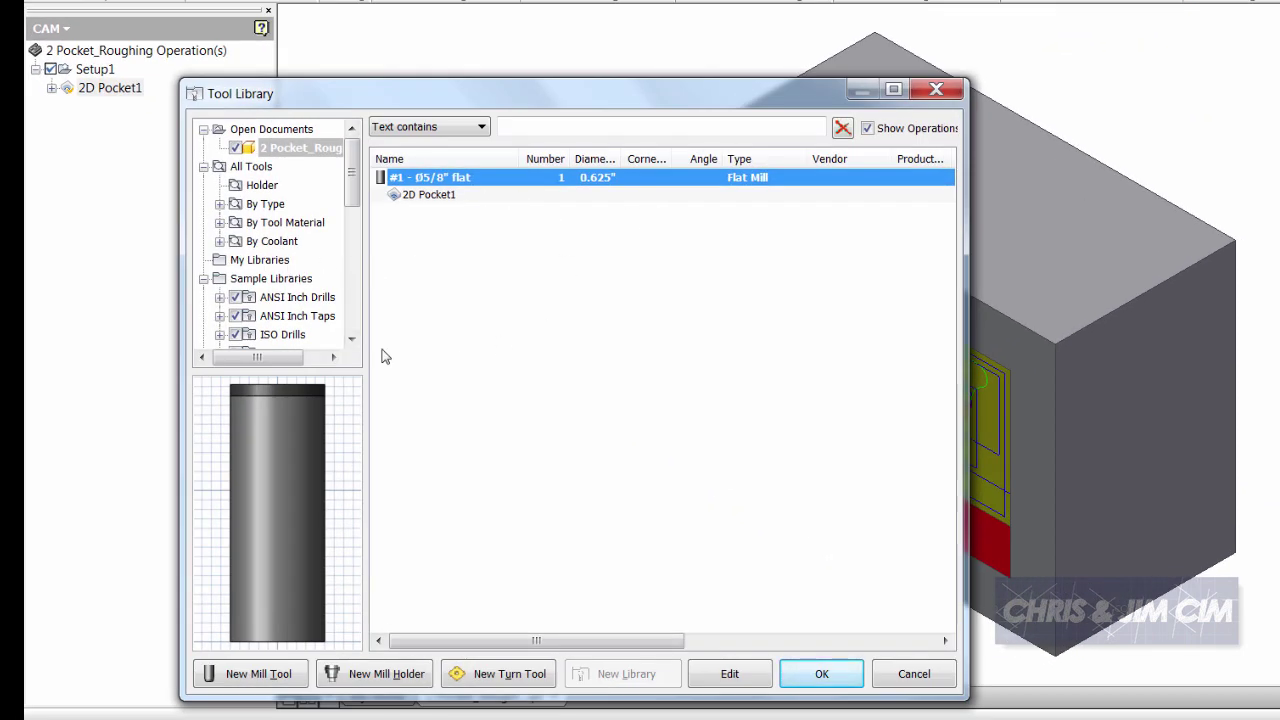
click(260, 261)
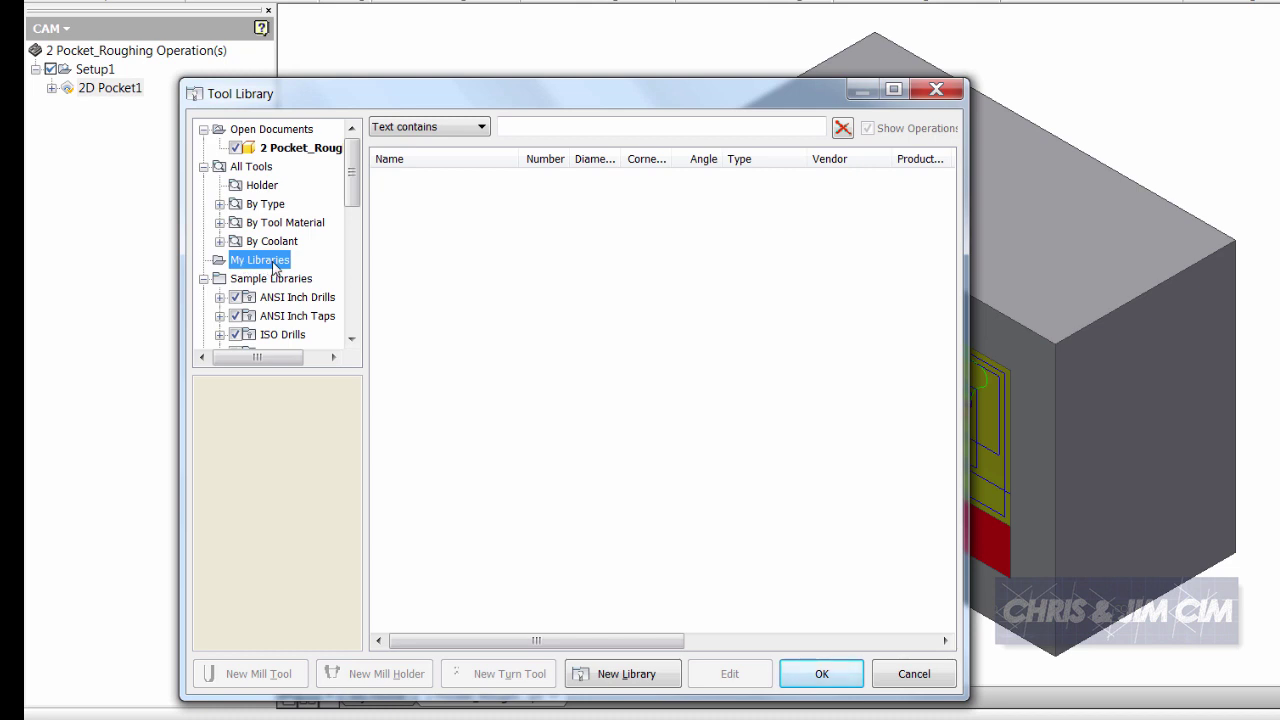
Create a new tool library named 'PLTW TS' under My Libraries.
right_click(274, 266)
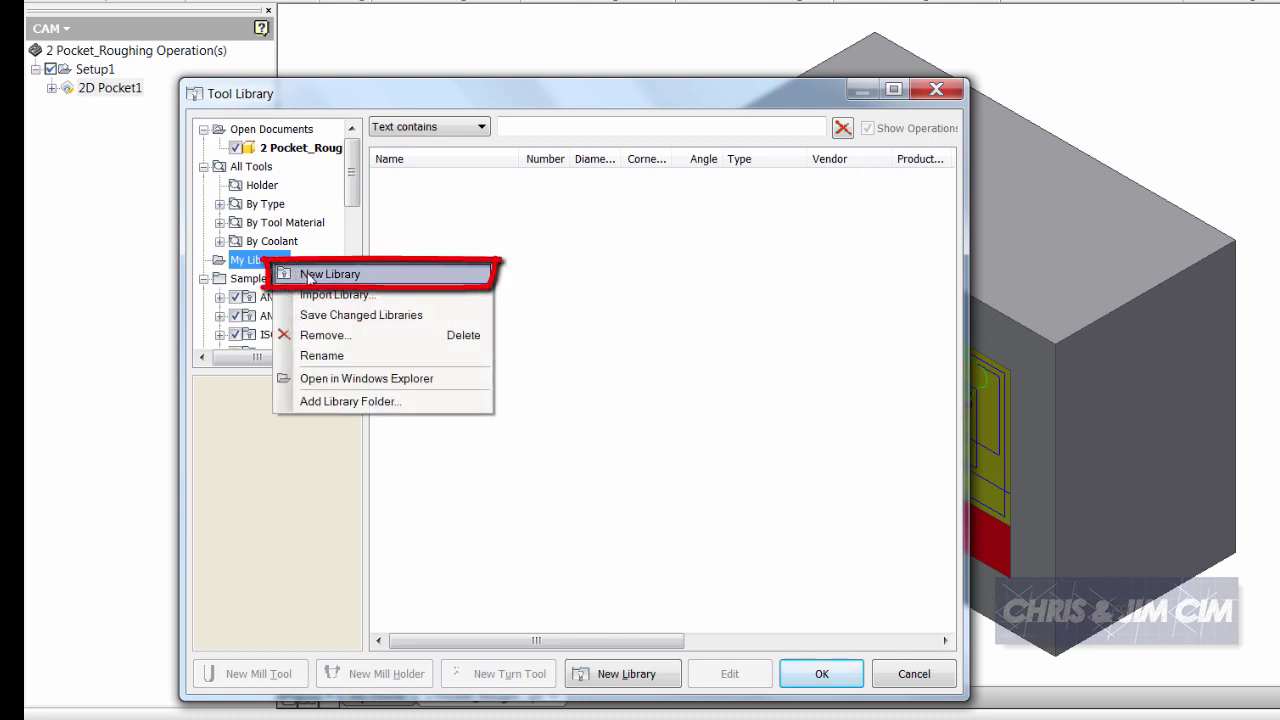
click(309, 275)
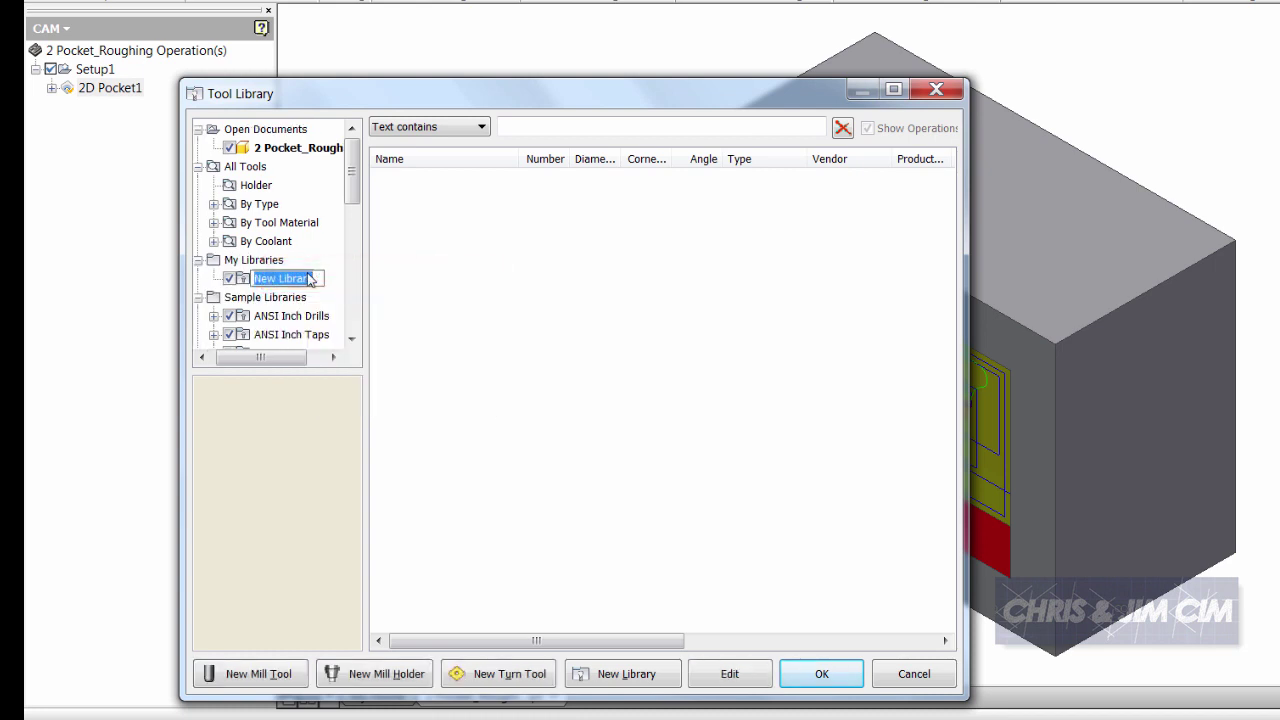
text(PLTW)
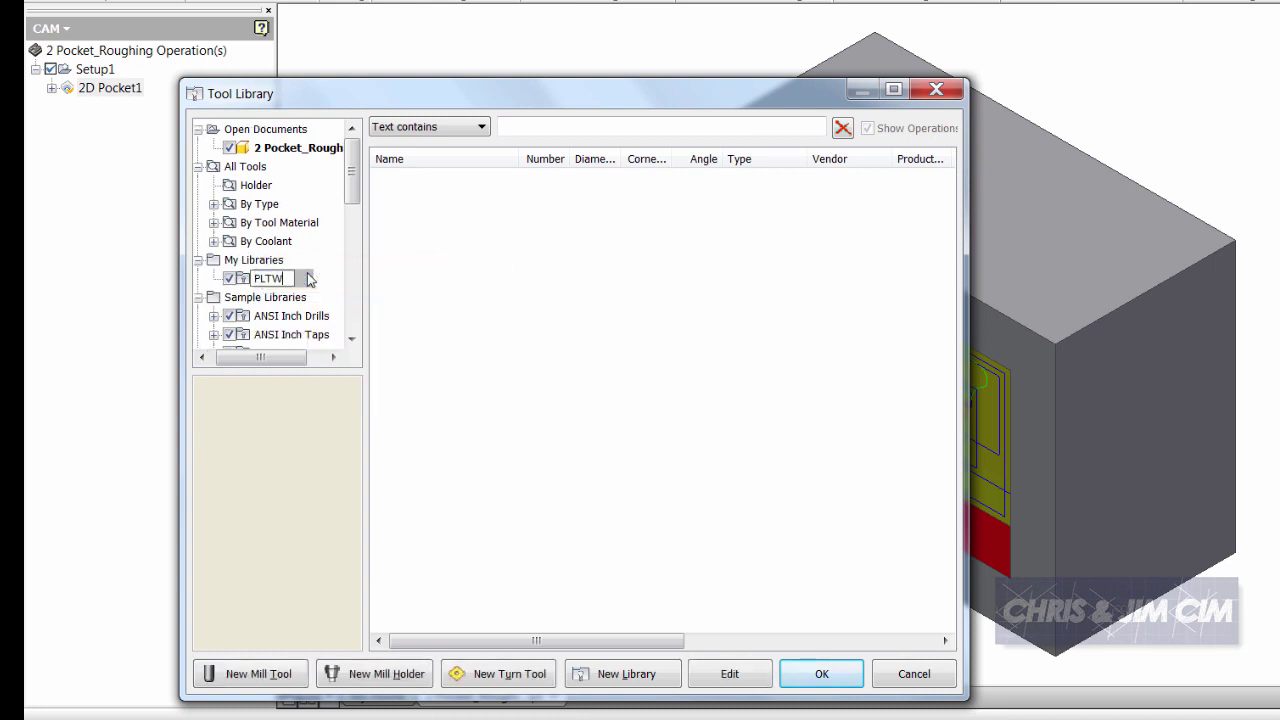
text( TS)
click(265, 261)
click(266, 280)
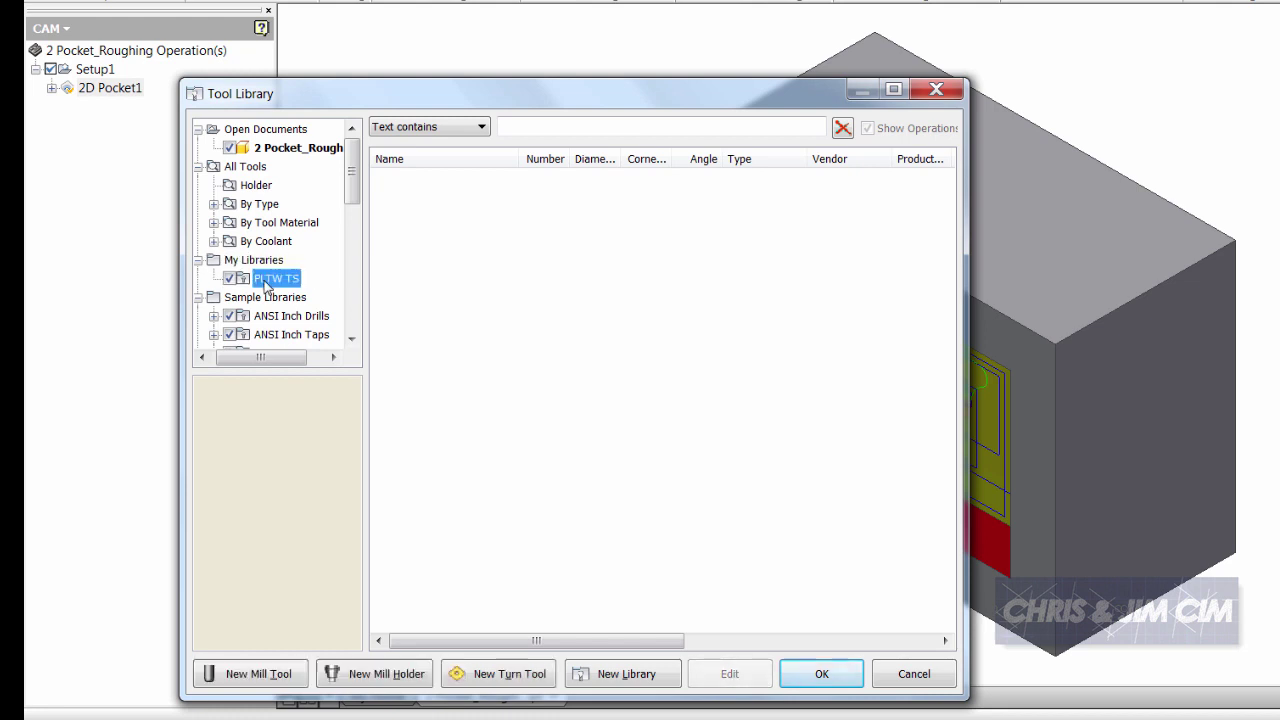
Import PLTW_Rev1.hsmlib into the PLTW TS library.
right_click(266, 284)
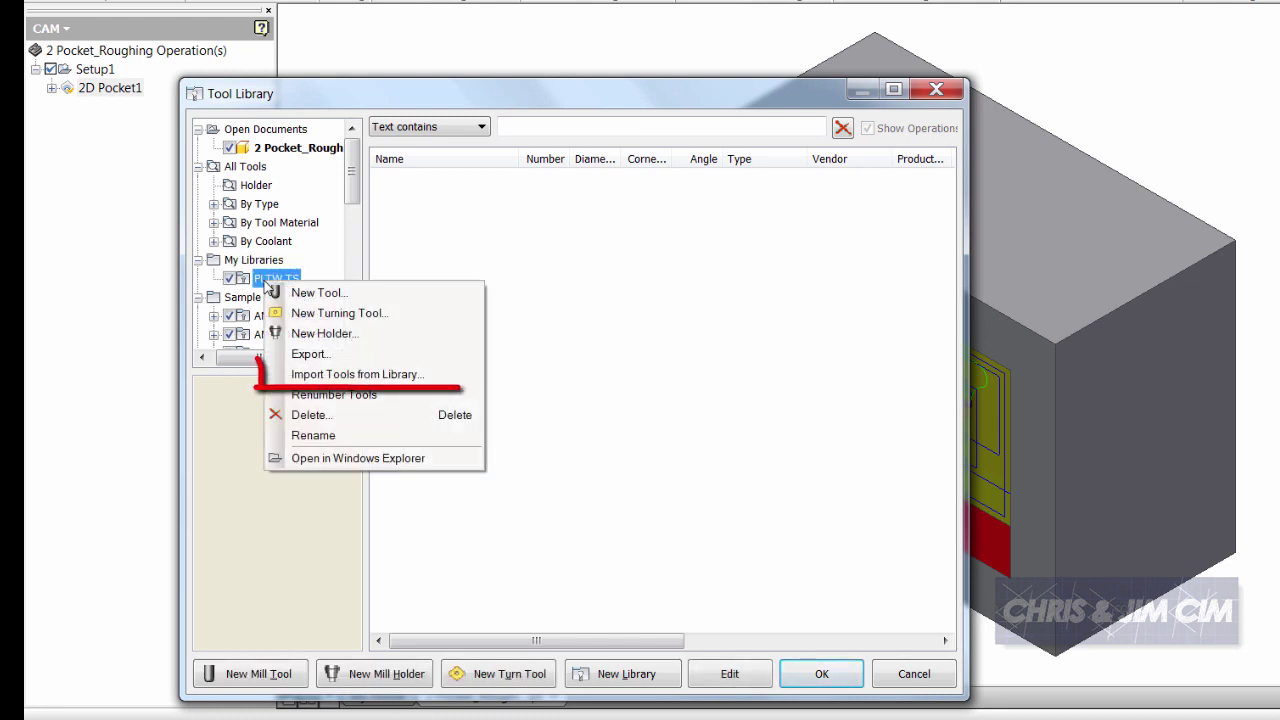
click(369, 376)
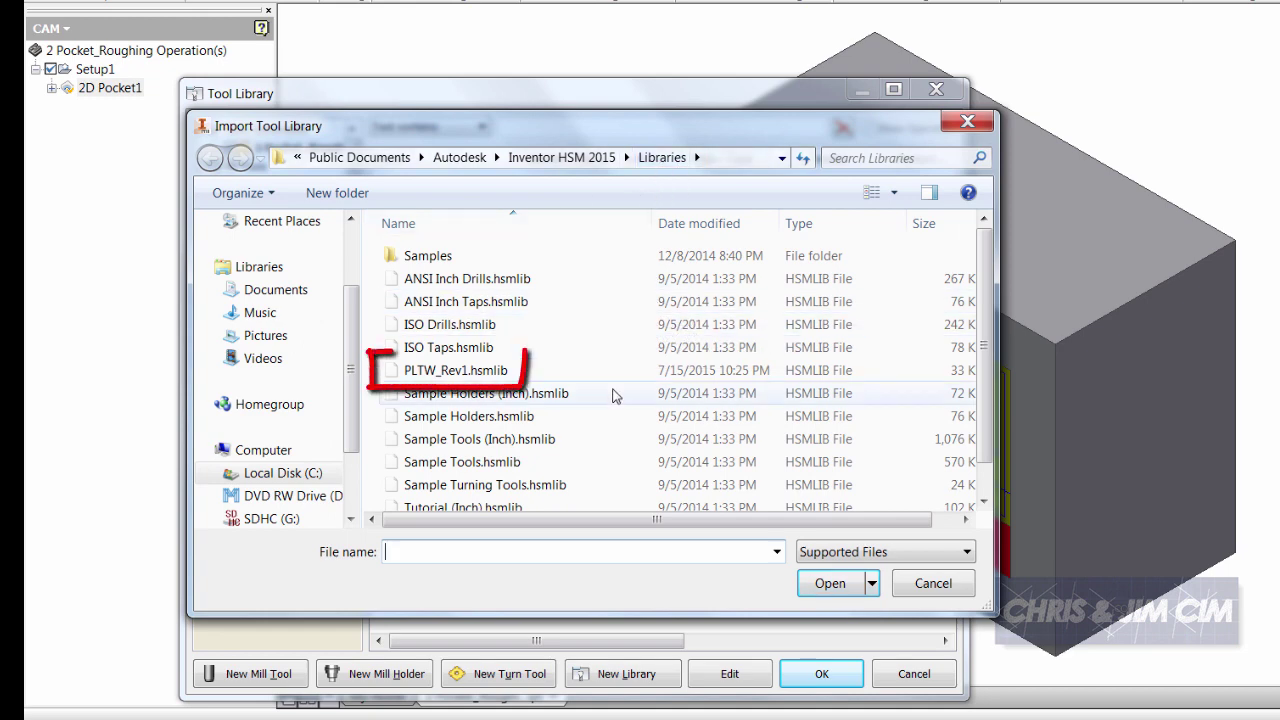
click(567, 377)
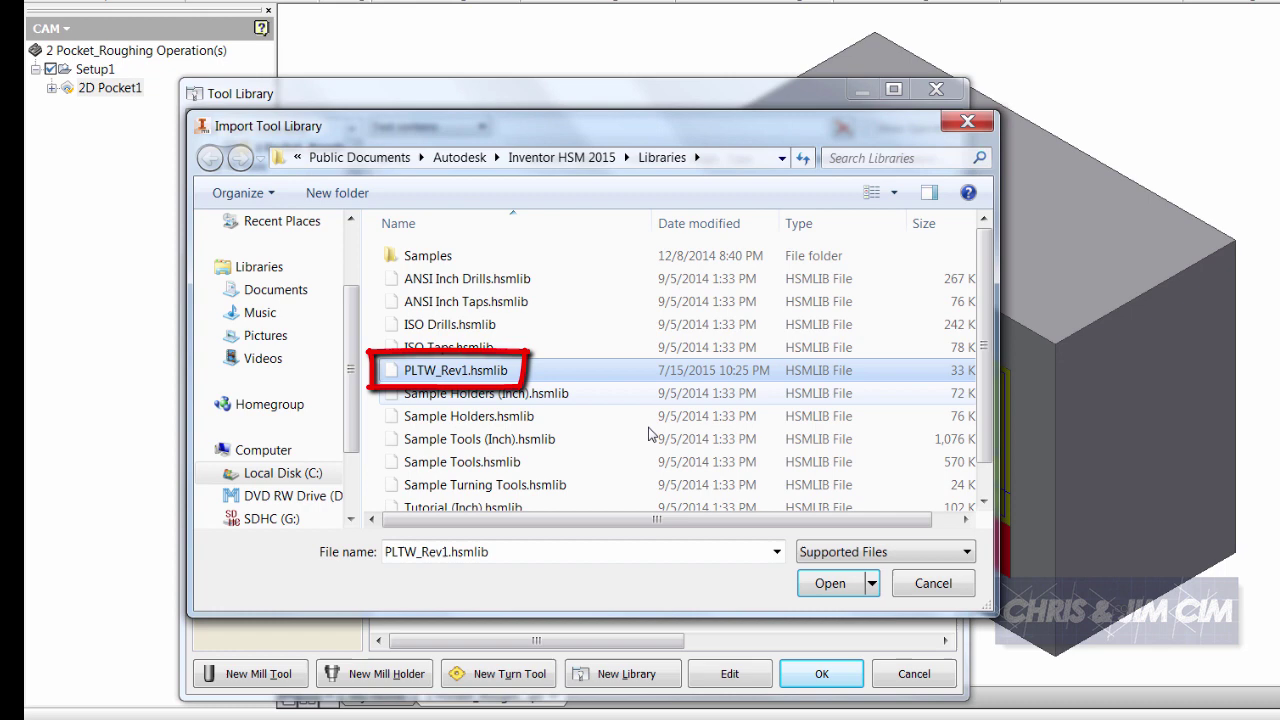
click(828, 583)
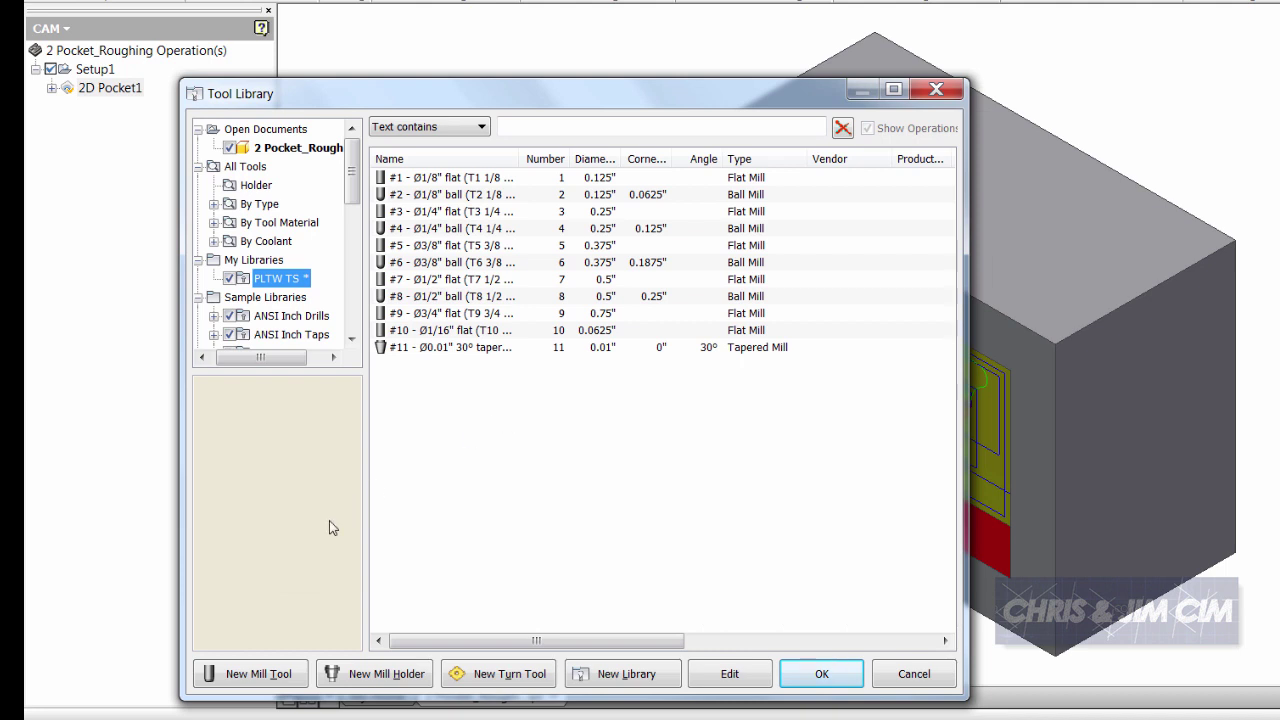
Inspect tool #11, the 30° tapered mill, without changes, then accept the Tool Library.
click(406, 347)
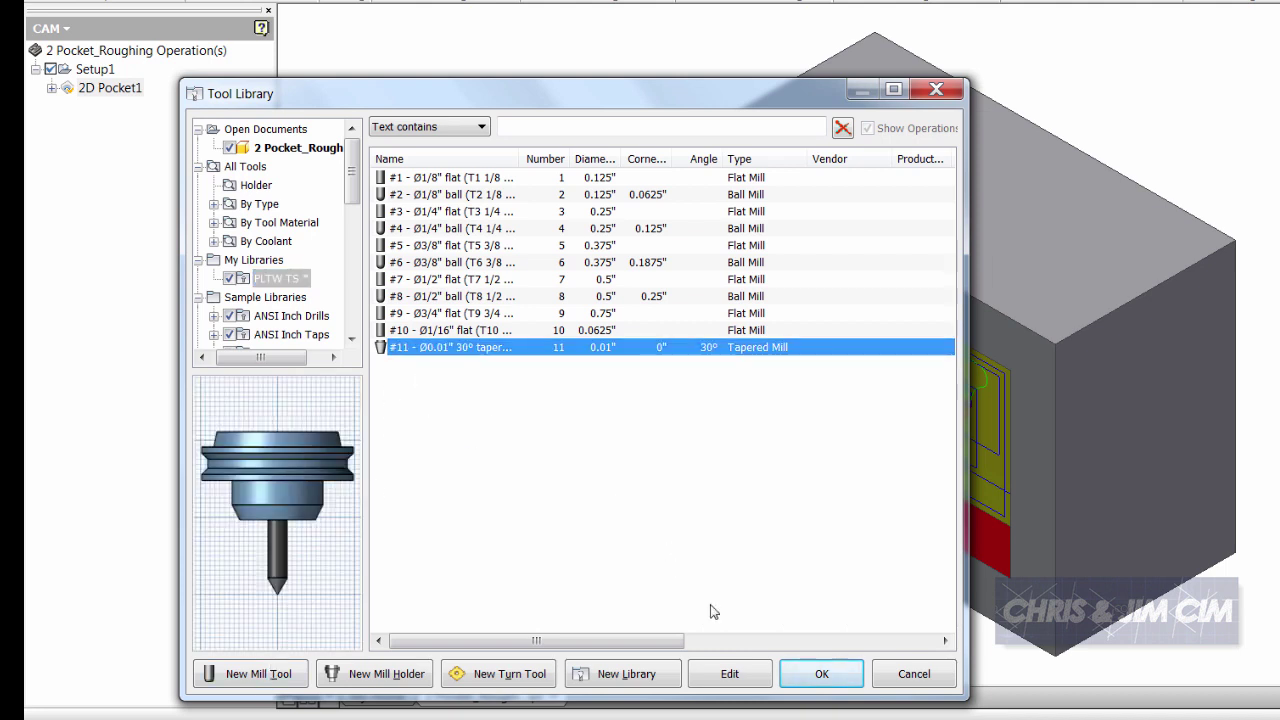
click(735, 675)
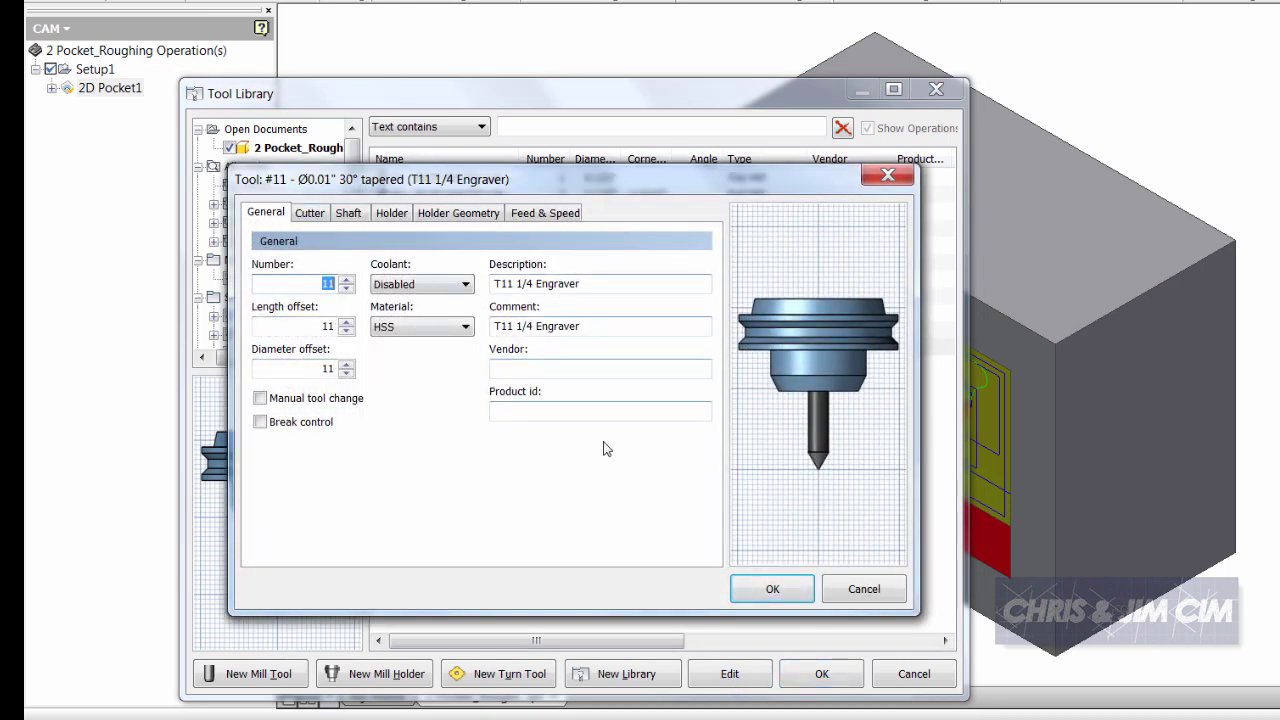
scroll(845, 533, up, 5)
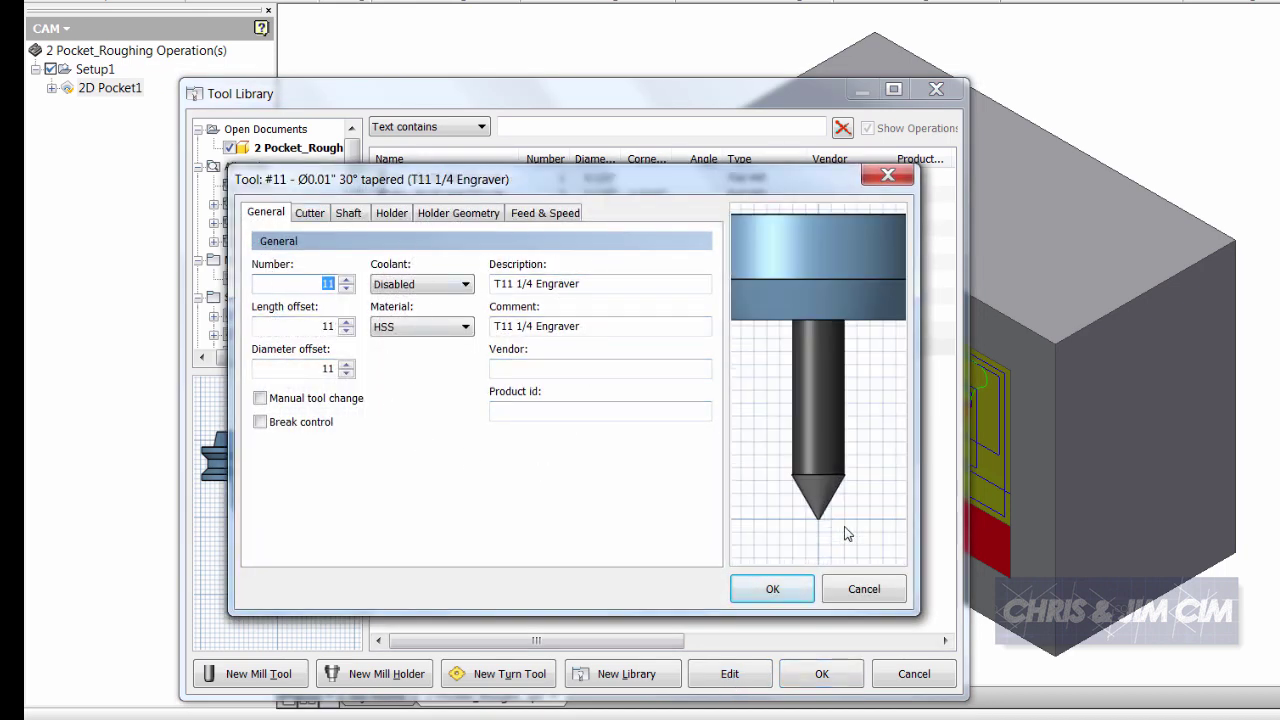
click(864, 588)
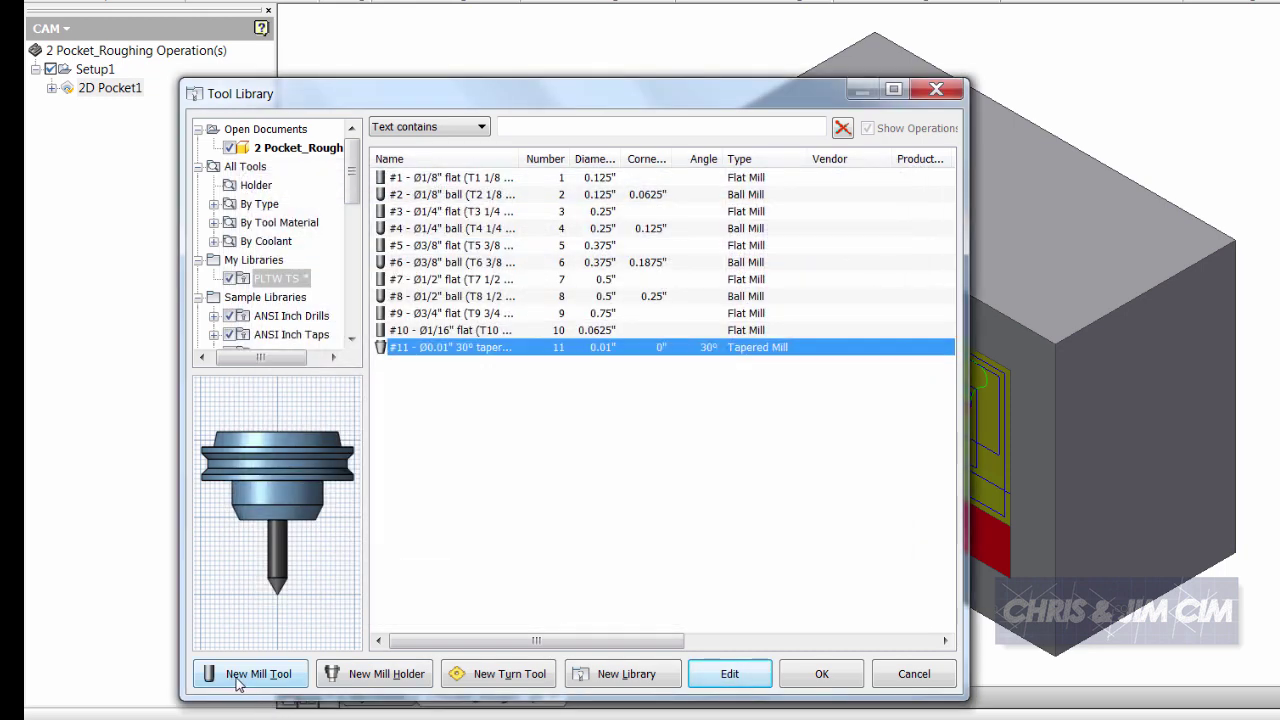
click(834, 686)
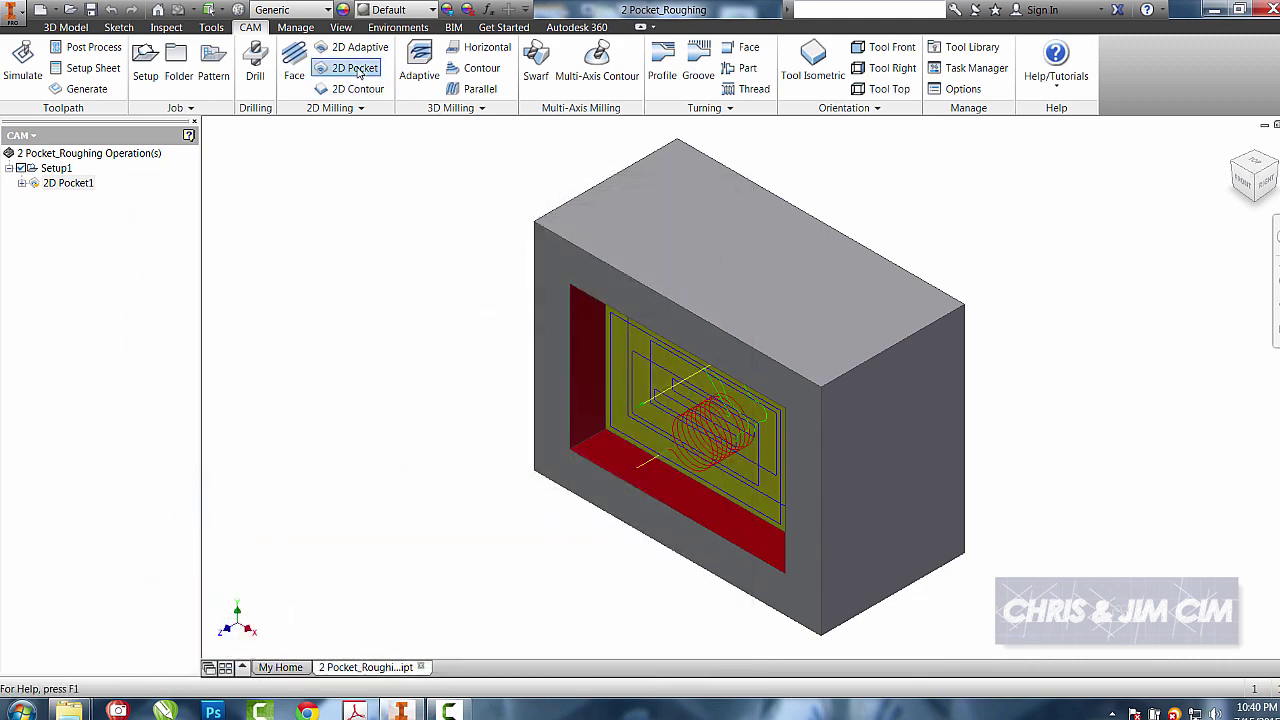
Verify a new 2D Pocket's tool selection lists PLTW TS tools, then cancel without adding it.
click(355, 68)
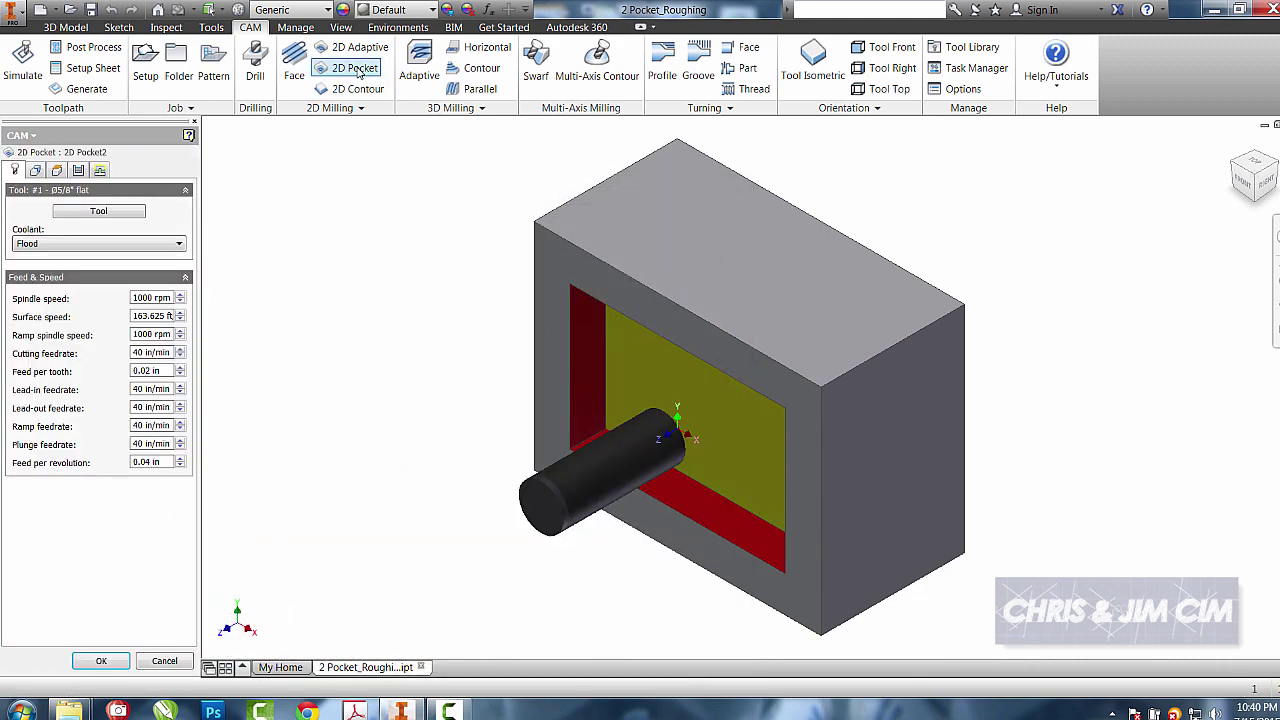
click(96, 211)
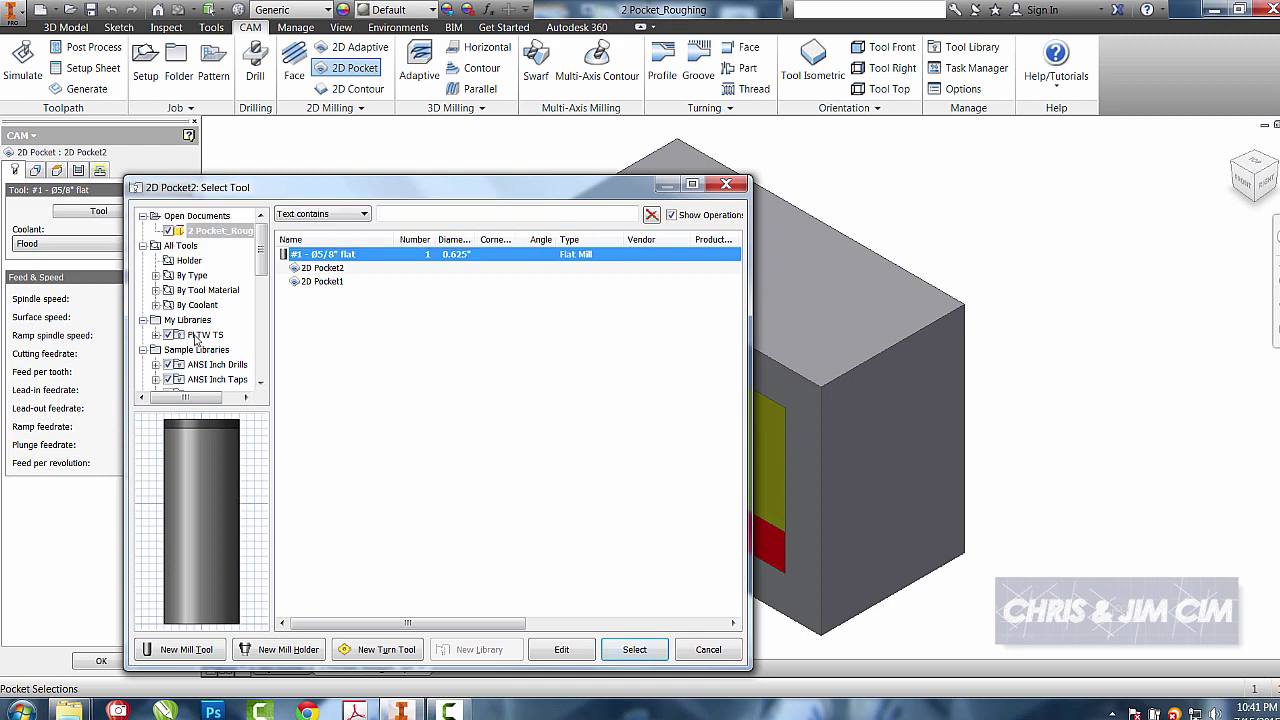
click(205, 335)
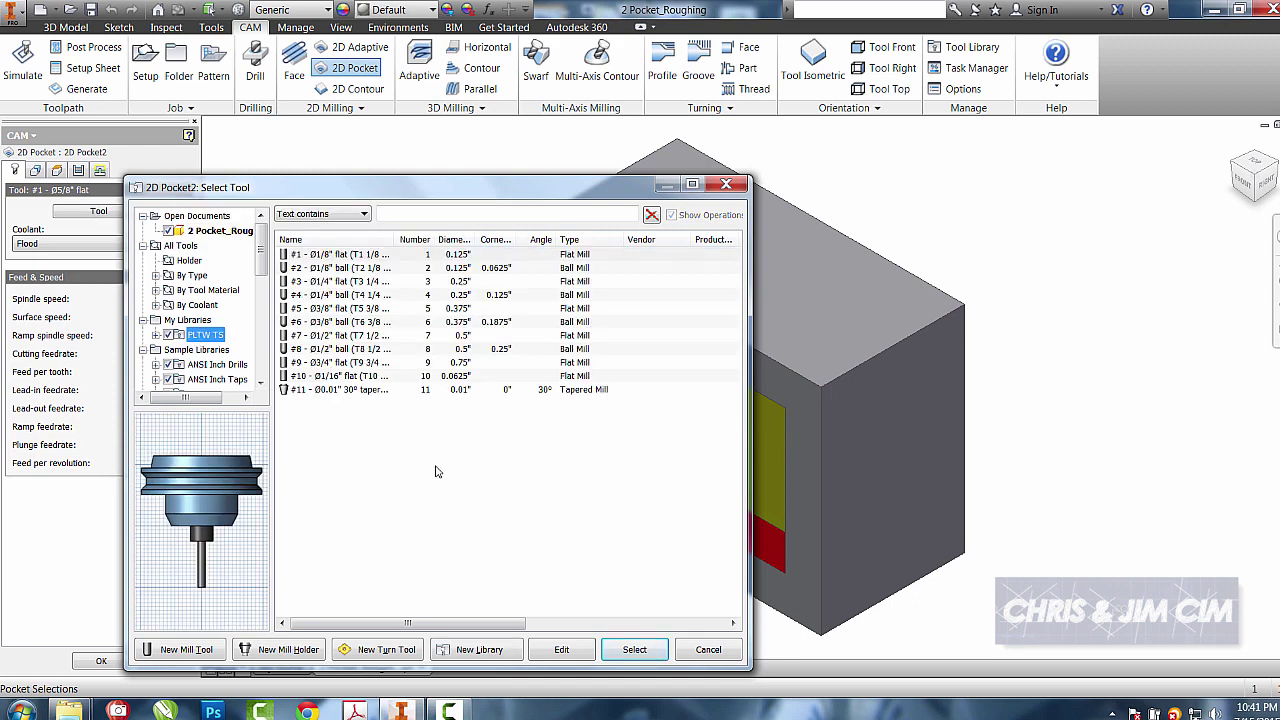
click(708, 650)
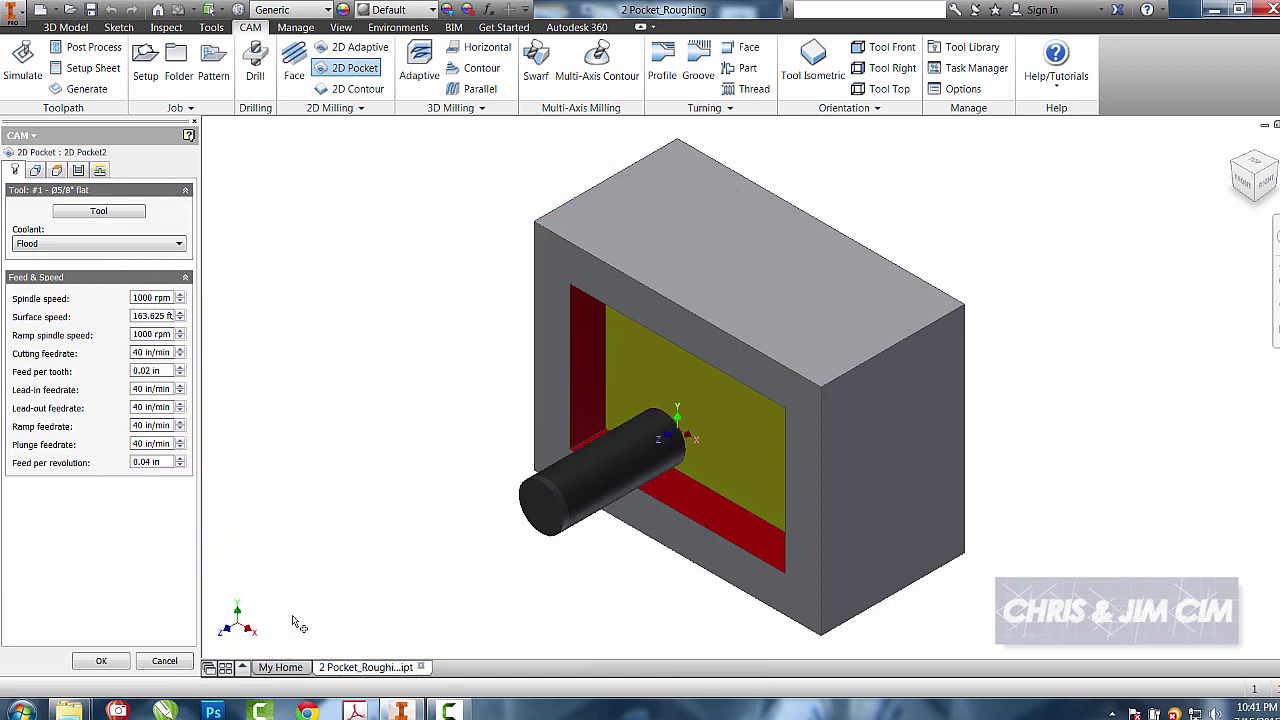
click(182, 661)
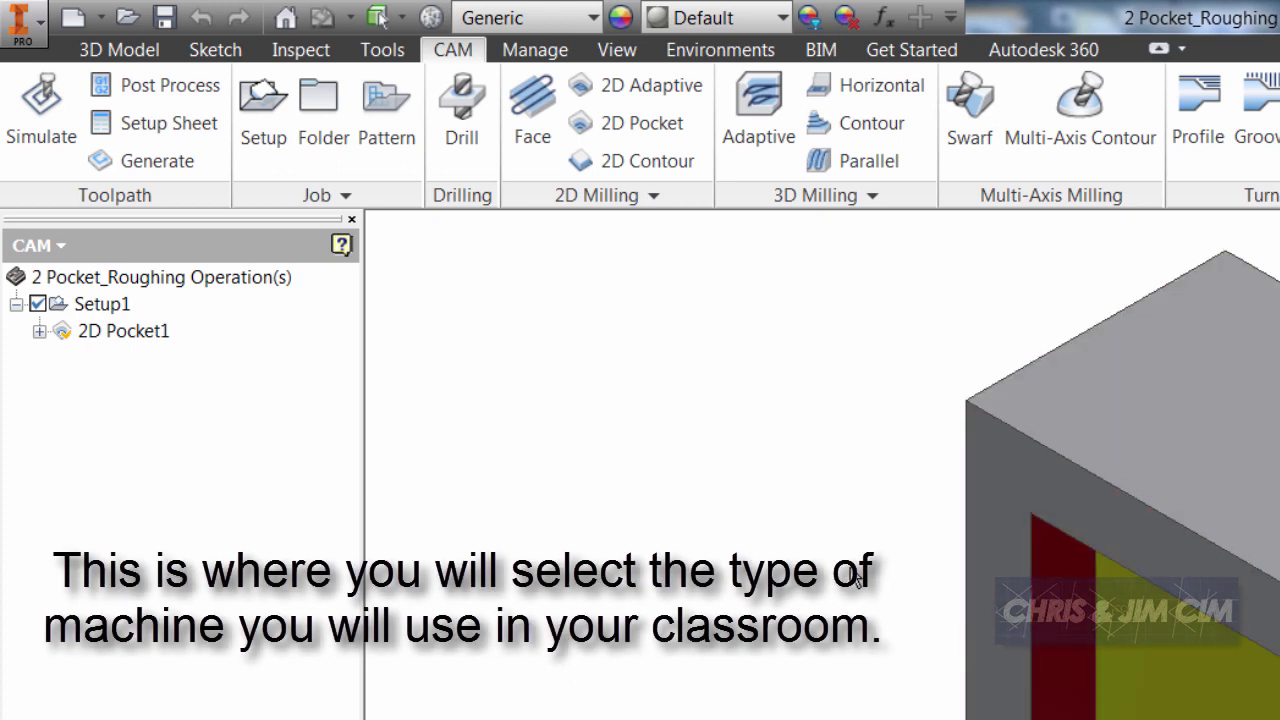
Choose intelitek-PLTW_V3.cps as the post configuration in Post Process.
click(150, 90)
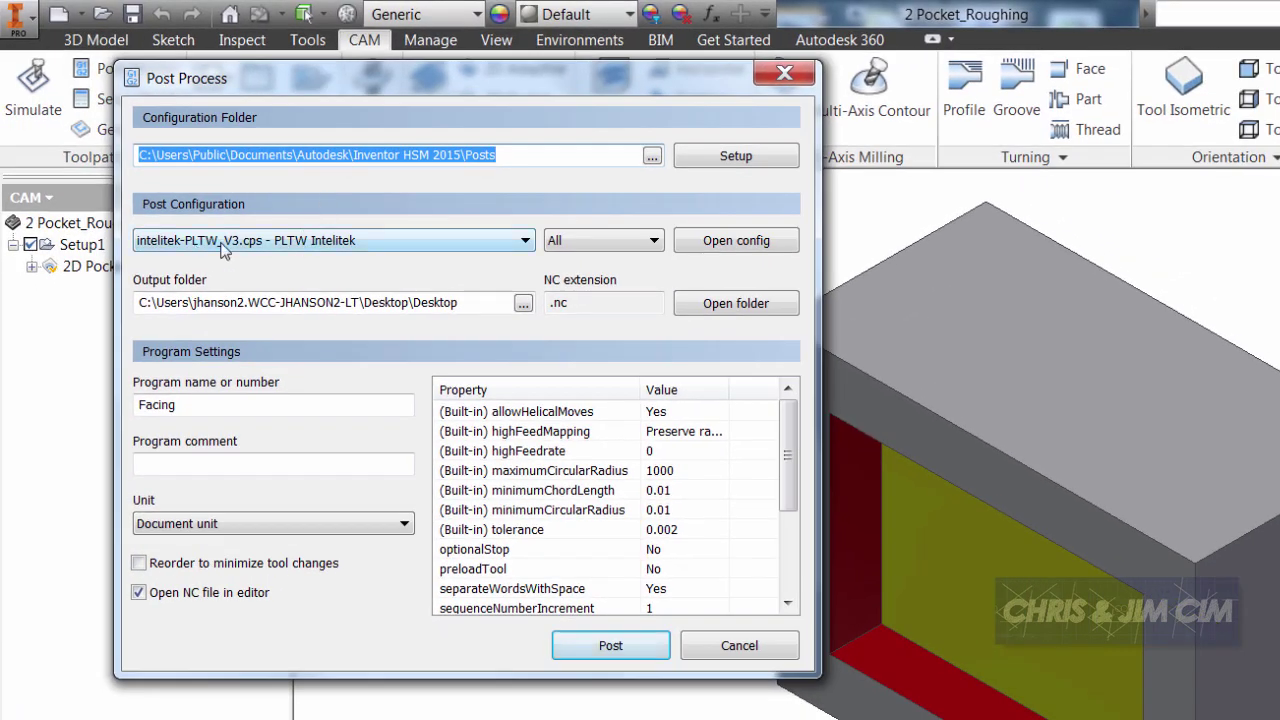
click(277, 246)
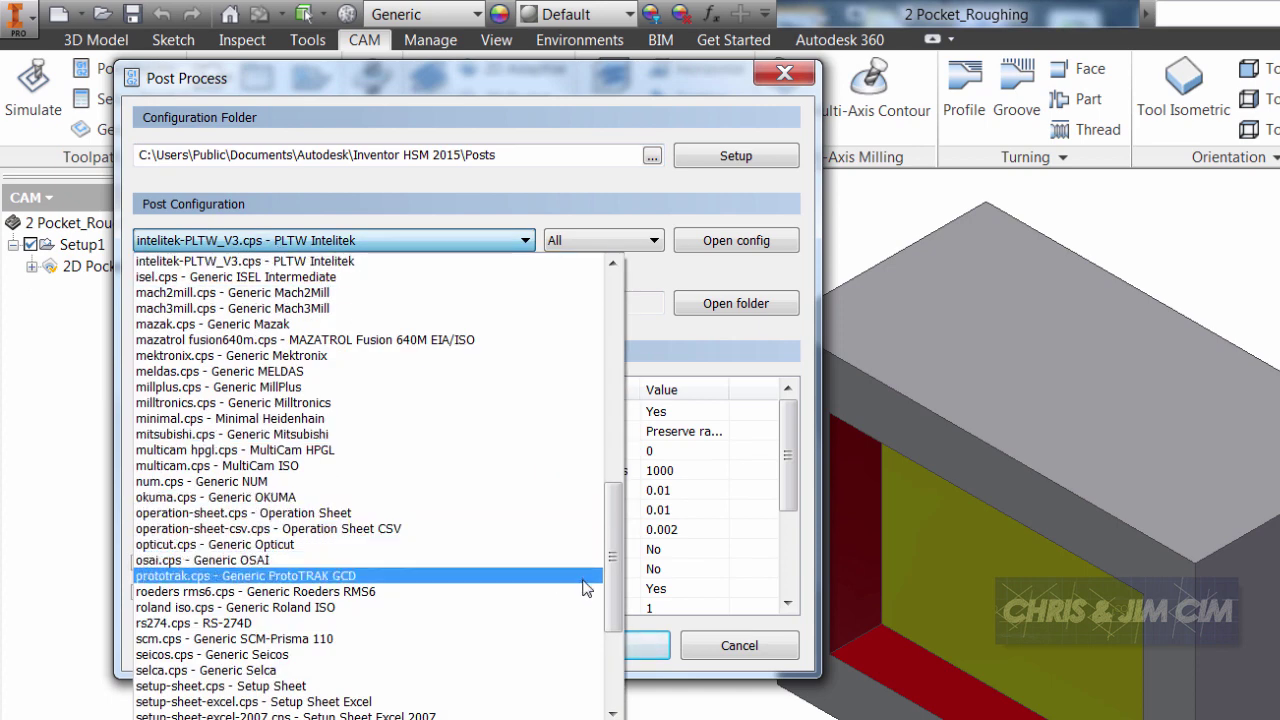
drag(617, 607, 613, 519)
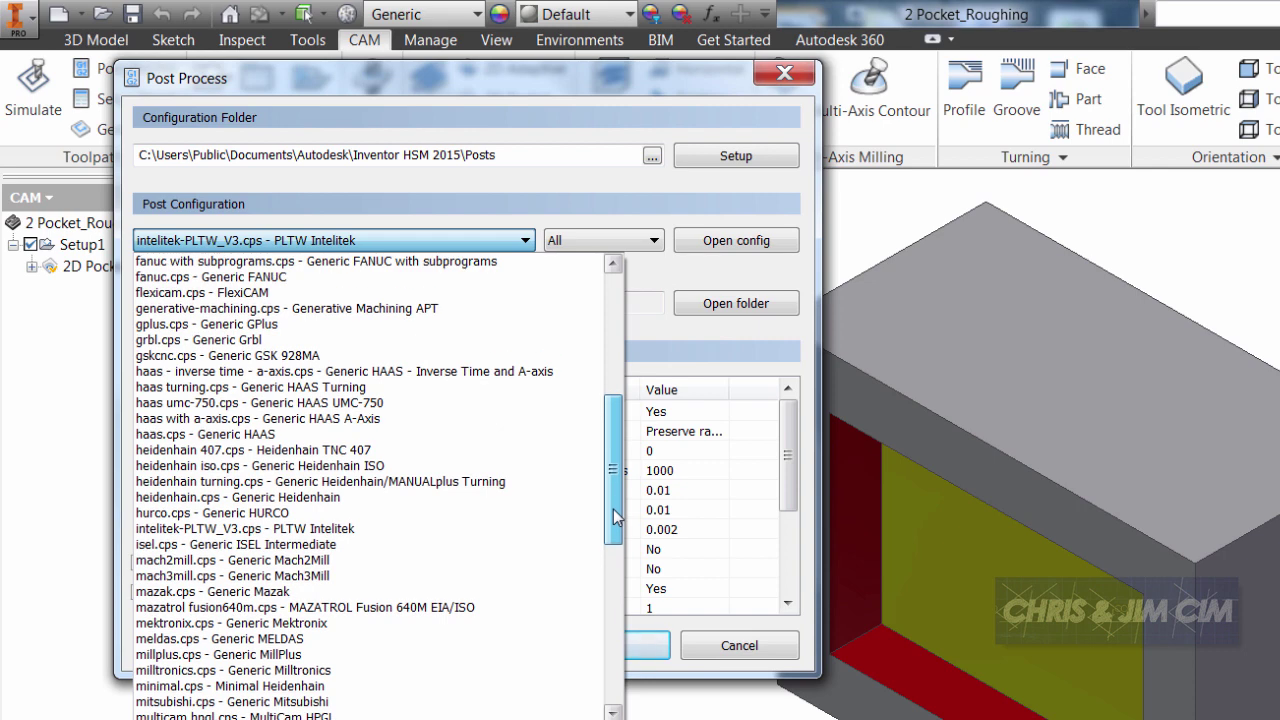
click(420, 529)
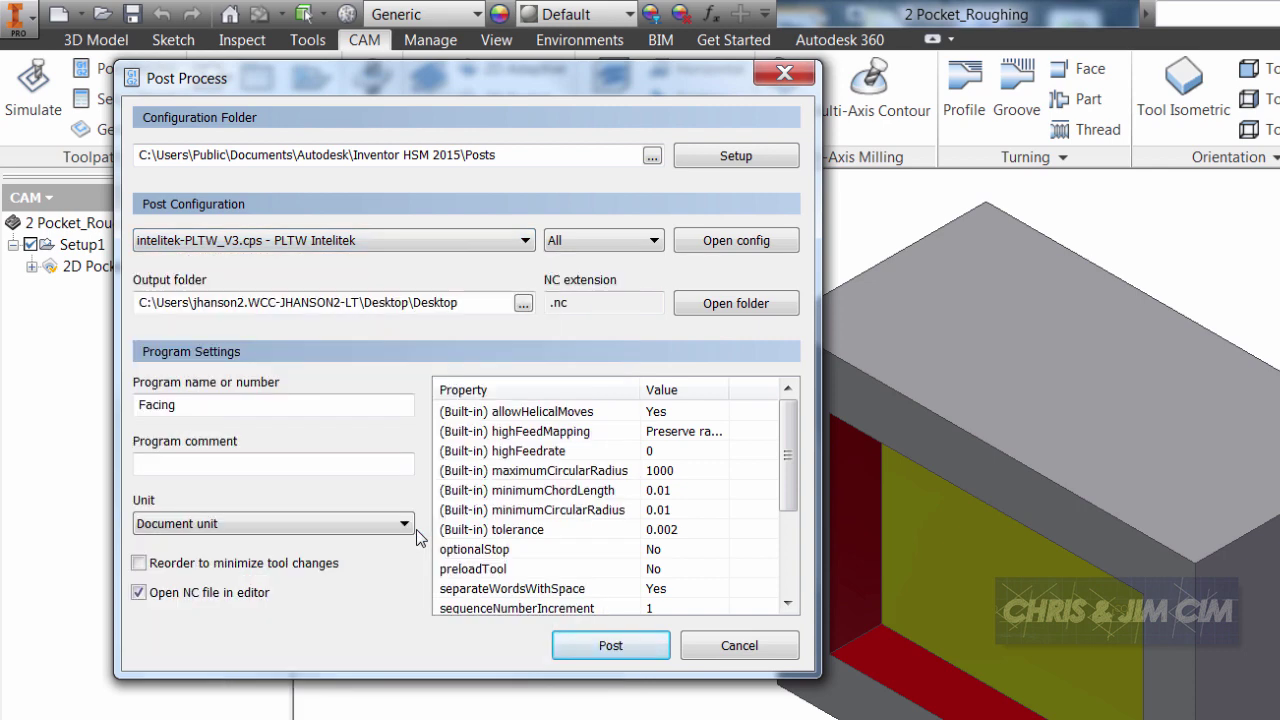
Post the operation and save it as Facing.nc on the Desktop, overwriting the existing file.
click(589, 650)
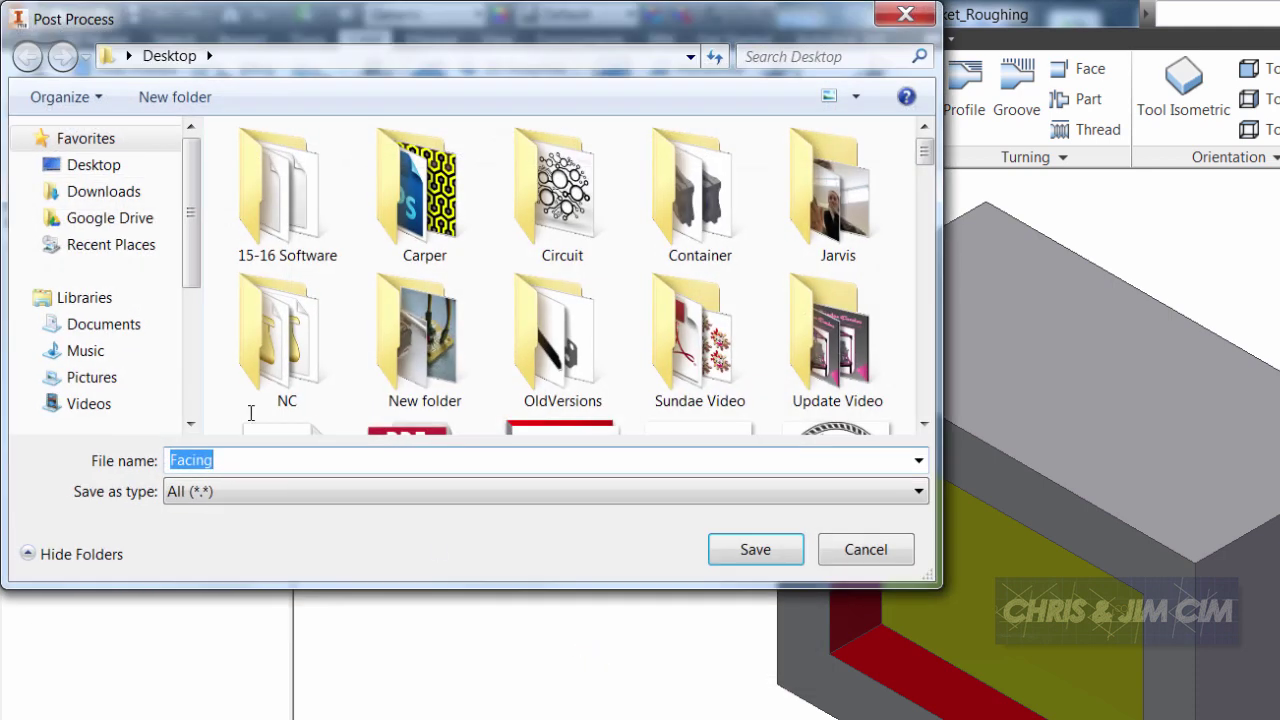
click(754, 552)
click(1015, 520)
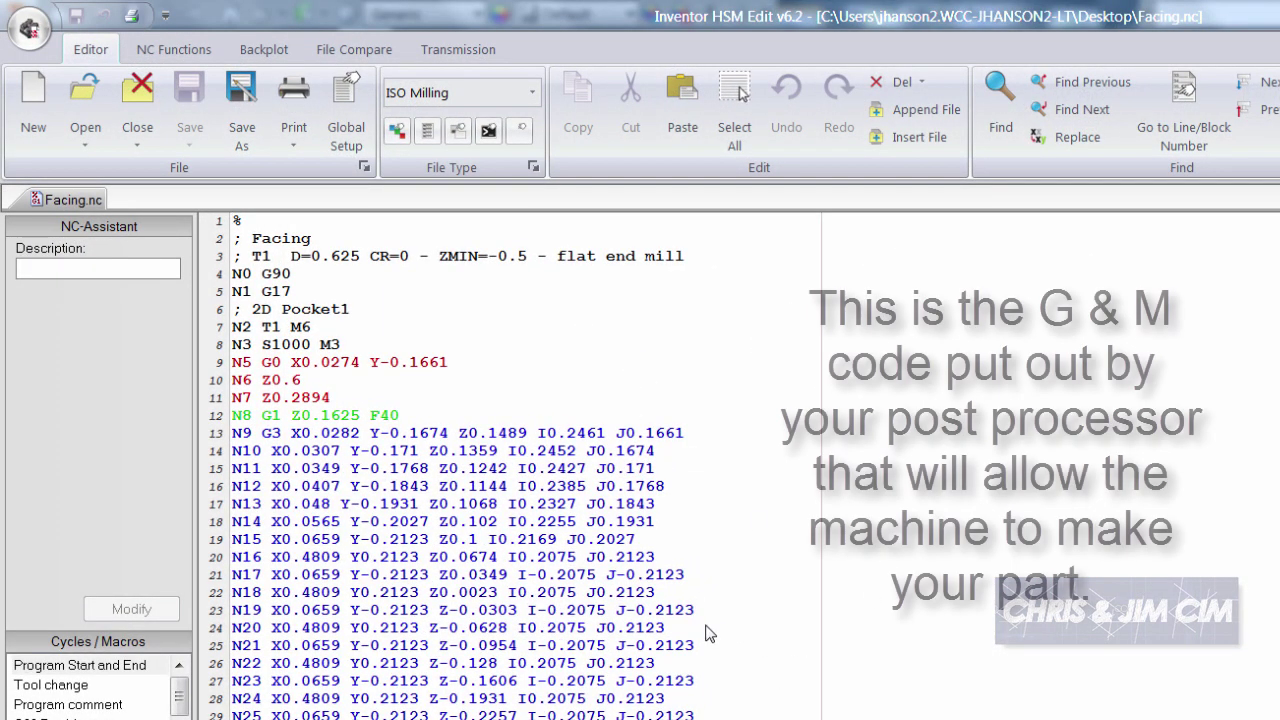
Scroll down through the Facing.nc G-code and back up toward the top.
scroll(741, 92, down, 12)
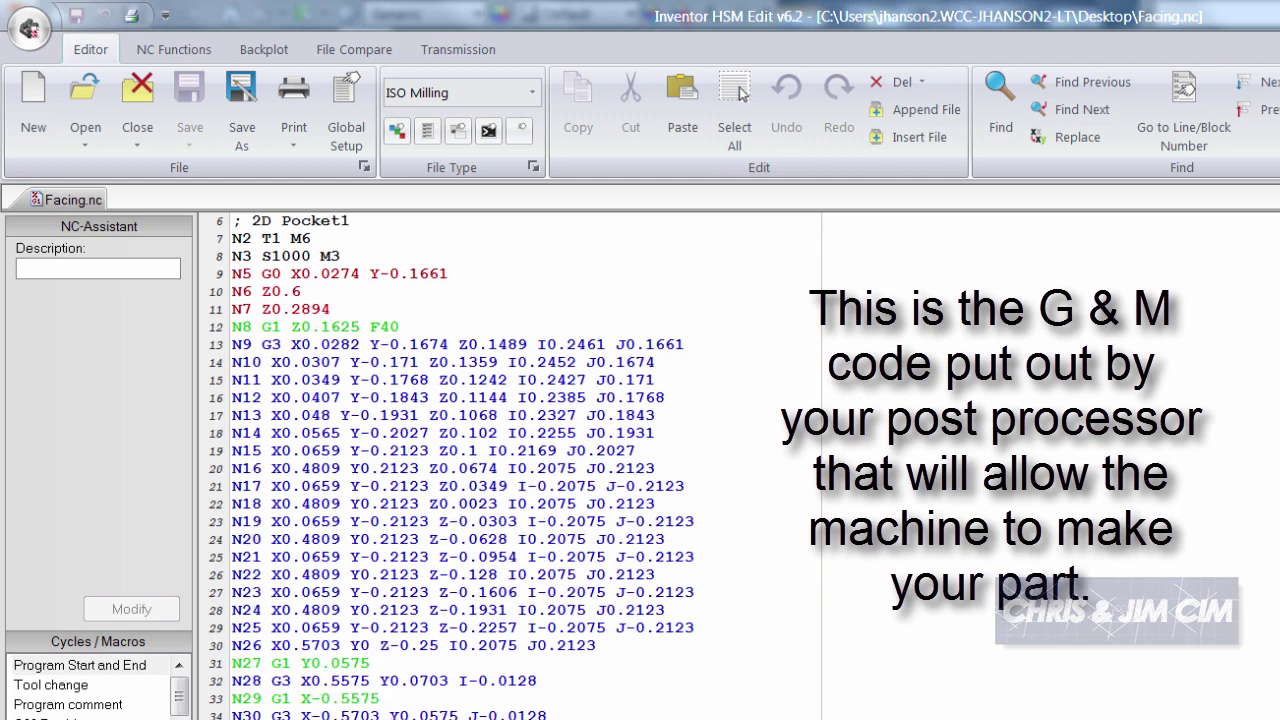
scroll(741, 92, down, 9)
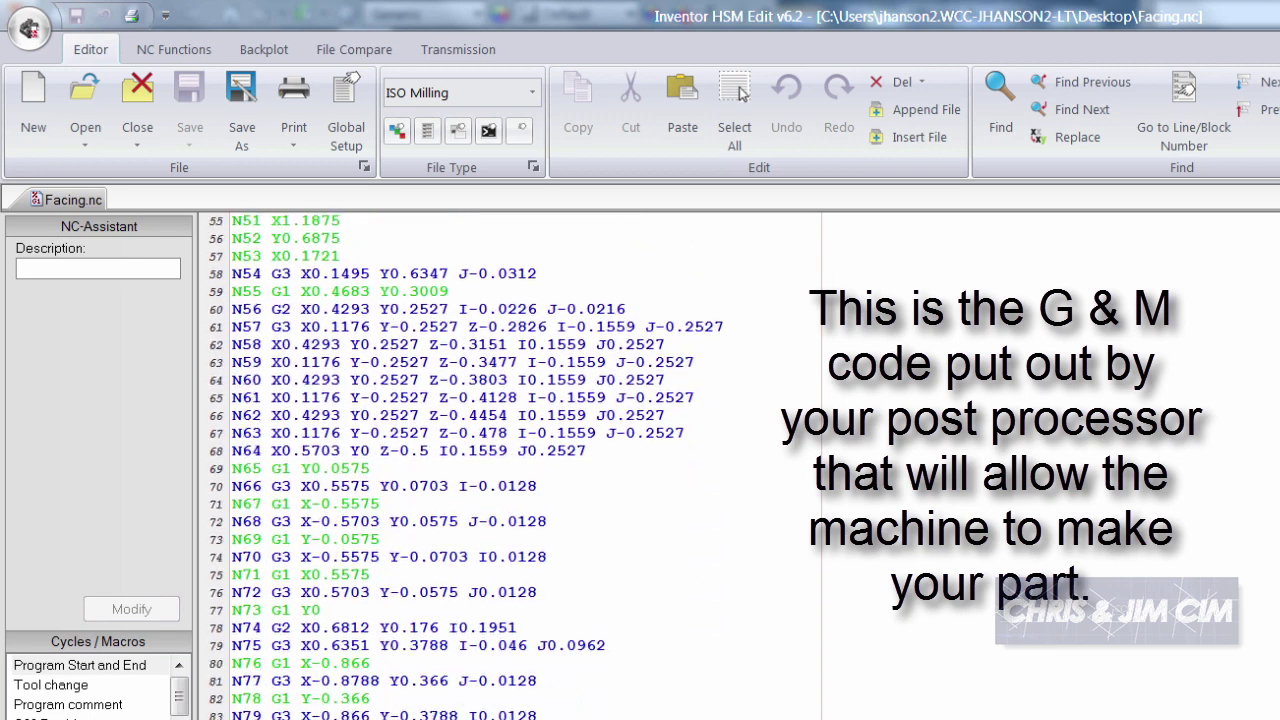
scroll(741, 92, up, 20)
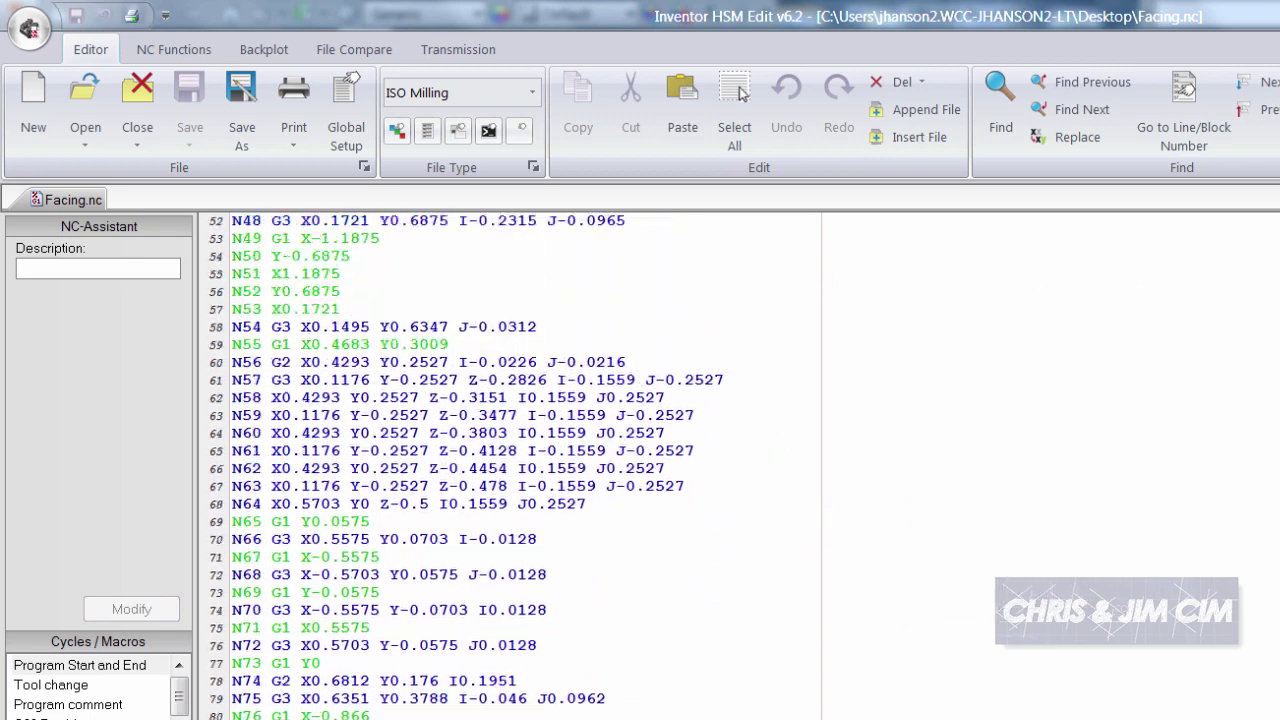